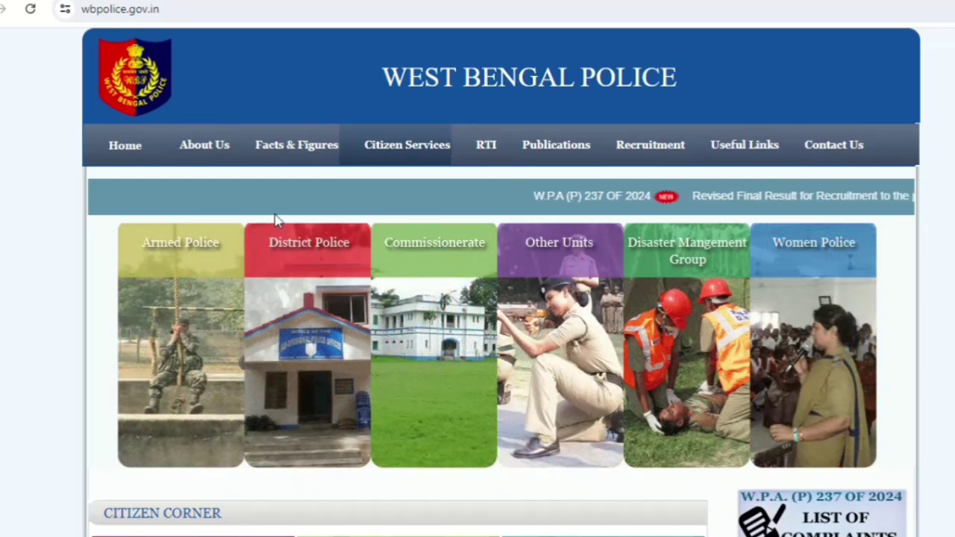
- Open Police Clearance from the Citizen Services menu to load the PCC Portal
mouse_move(439, 157)
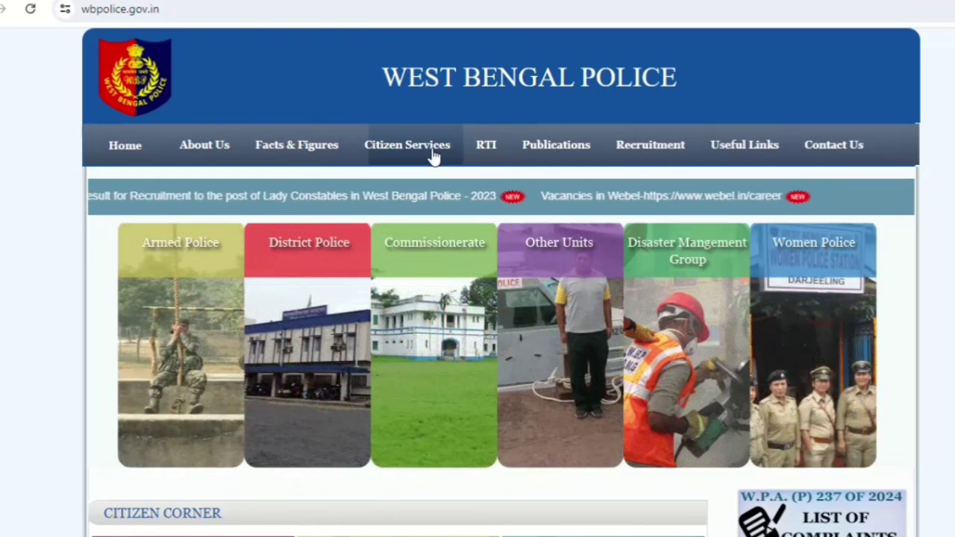
click(396, 293)
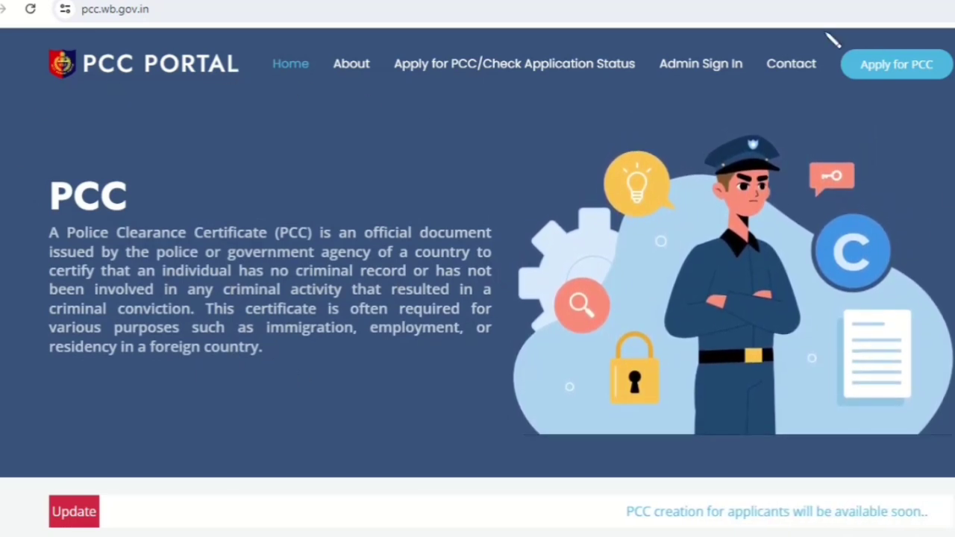
- Log in as an applicant with the mobile number and its SMS OTP, reaching the empty dashboard
click(906, 75)
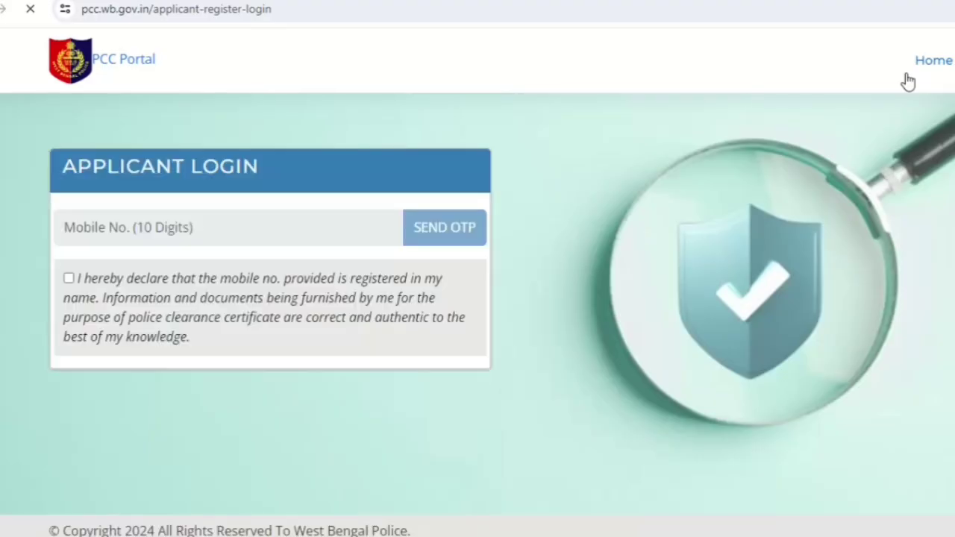
click(261, 238)
click(69, 279)
click(160, 228)
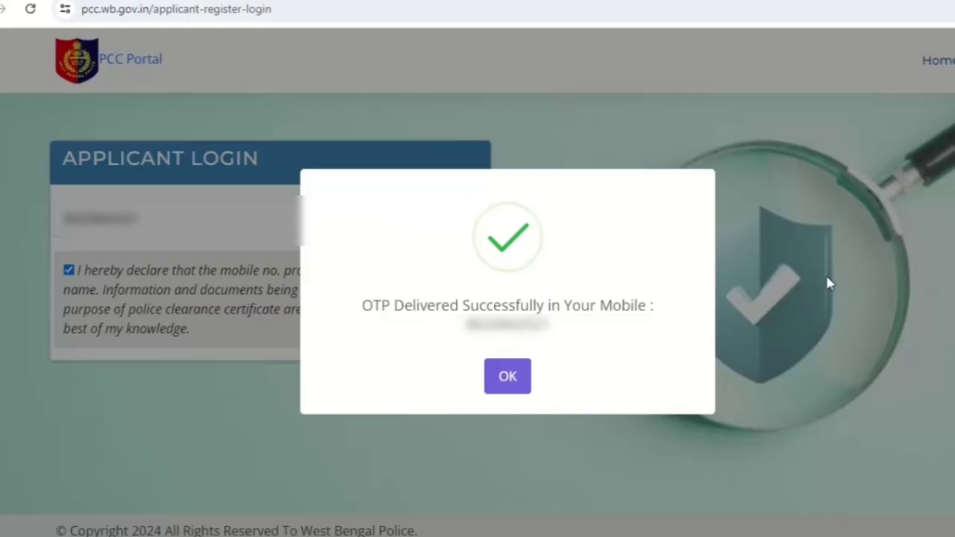
click(505, 376)
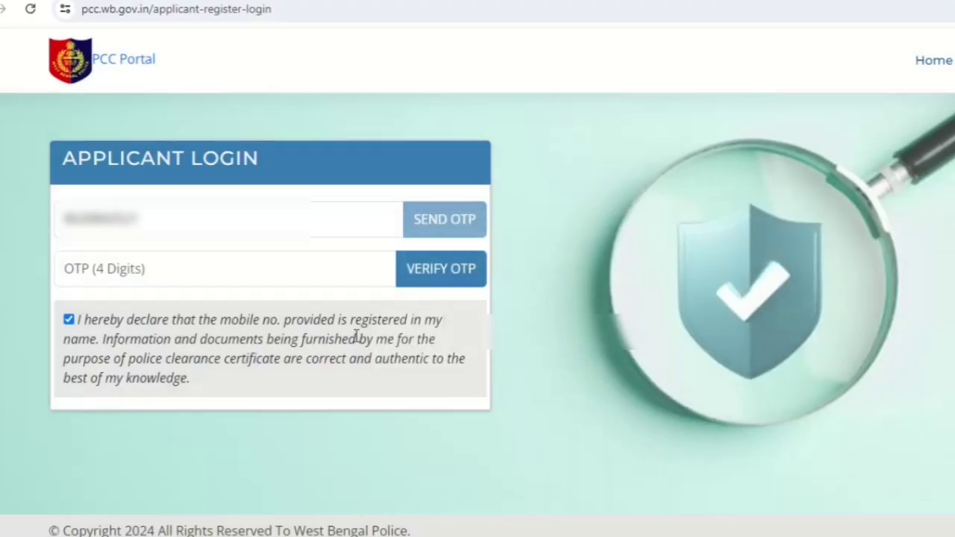
click(258, 284)
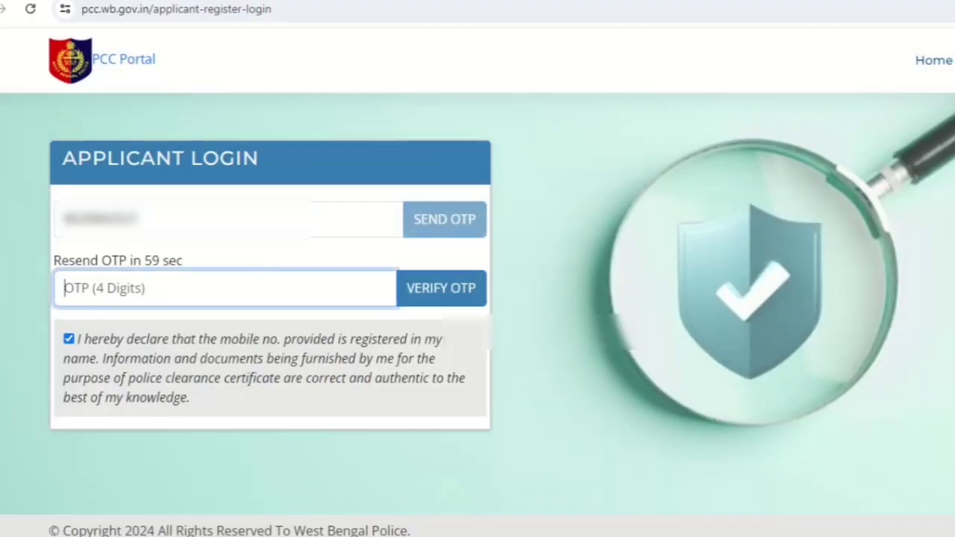
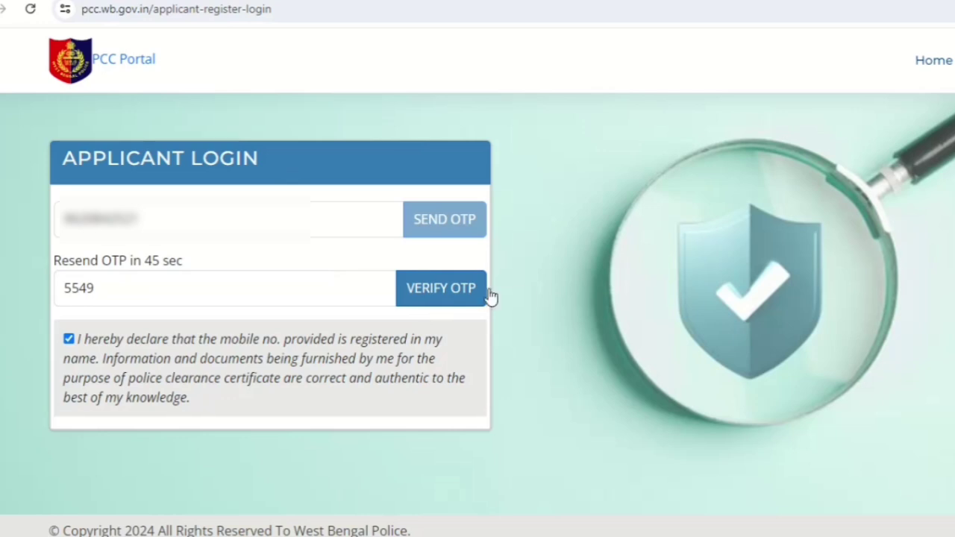
click(472, 291)
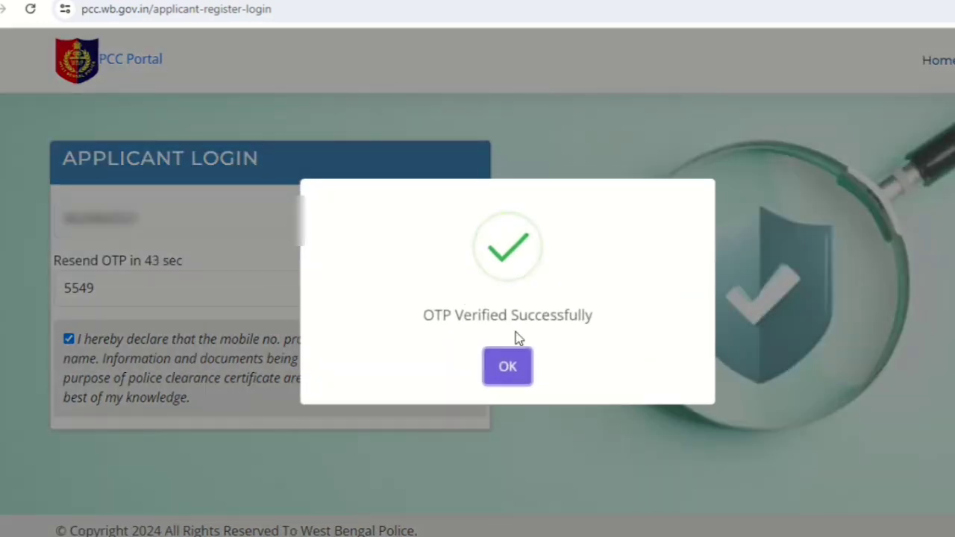
click(503, 366)
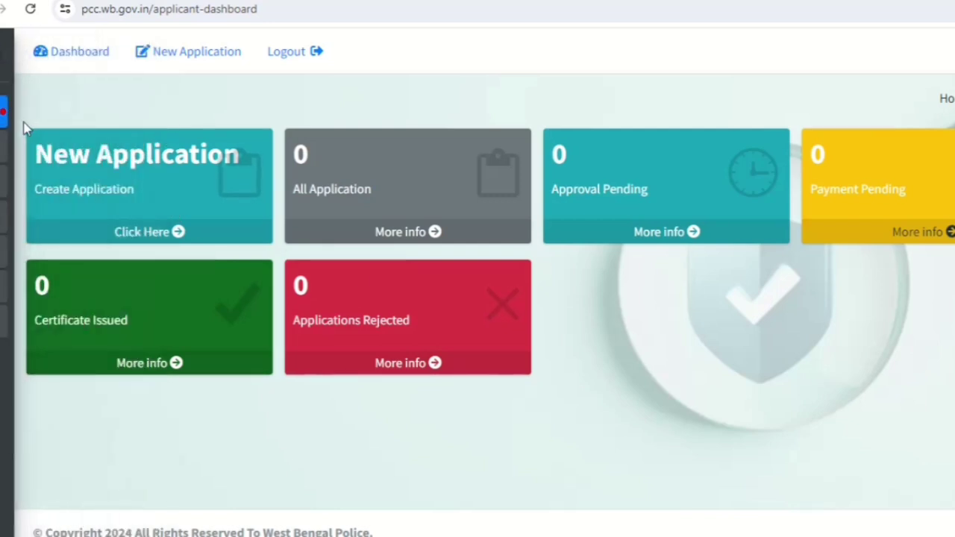
- Start a new application and verify the pasted Aadhaar number with consent and its OTP
drag(24, 128, 160, 231)
click(159, 232)
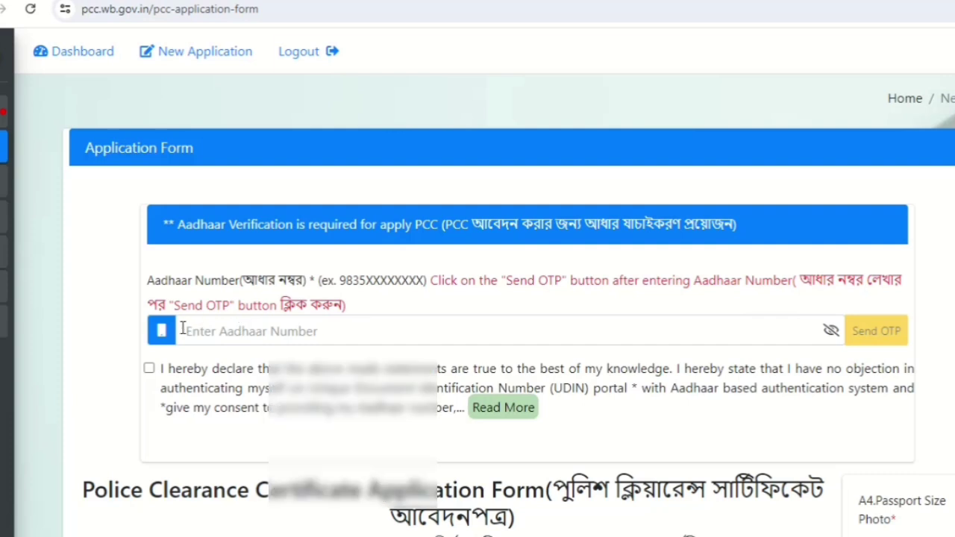
click(304, 335)
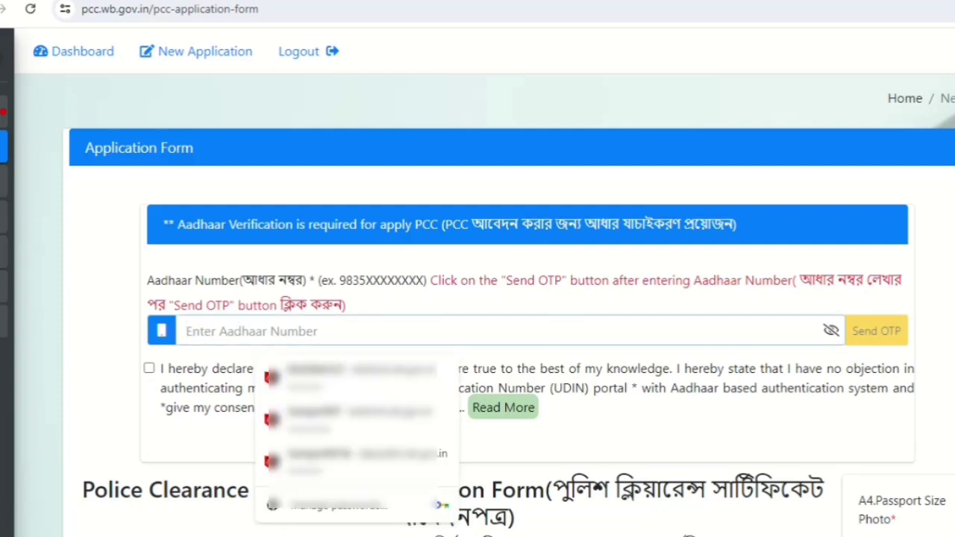
click(703, 297)
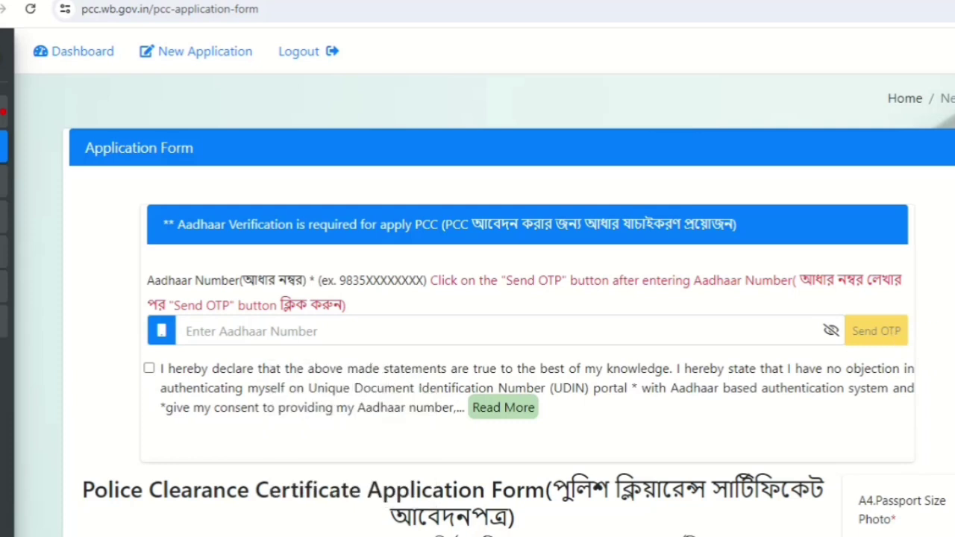
click(354, 334)
key(ctrl+v)
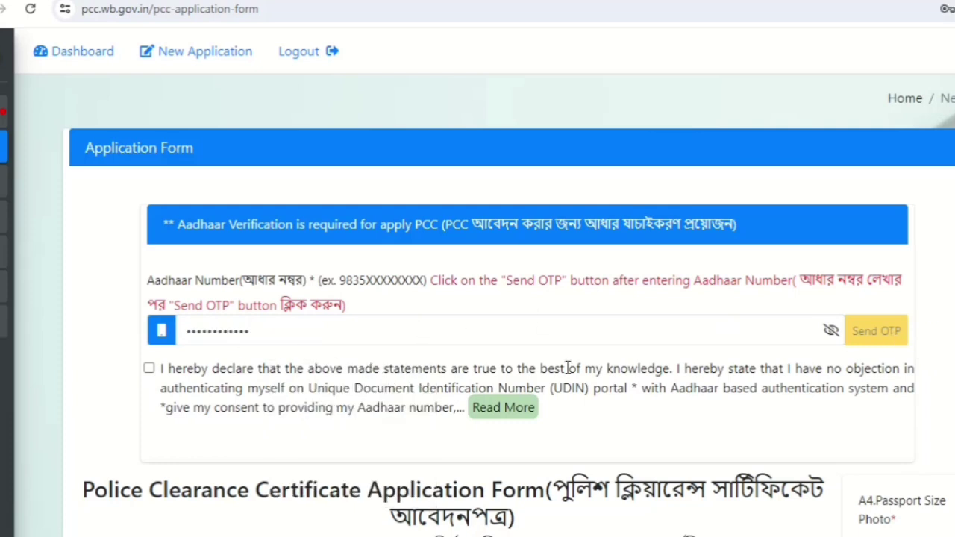
click(149, 368)
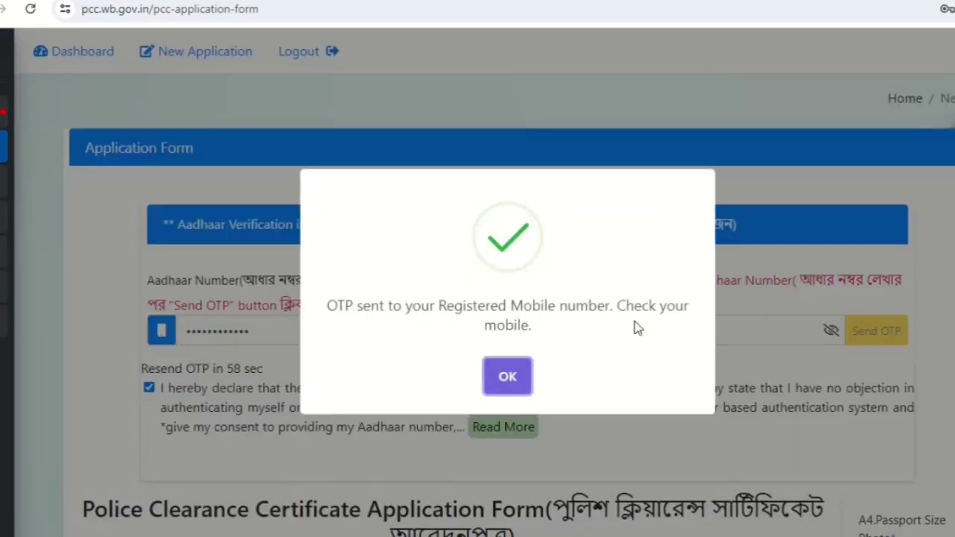
click(527, 376)
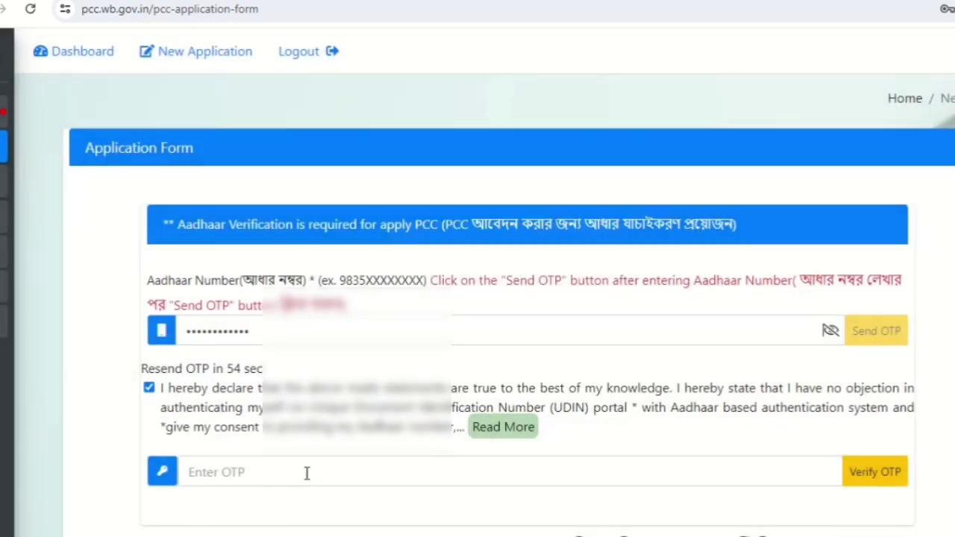
click(306, 473)
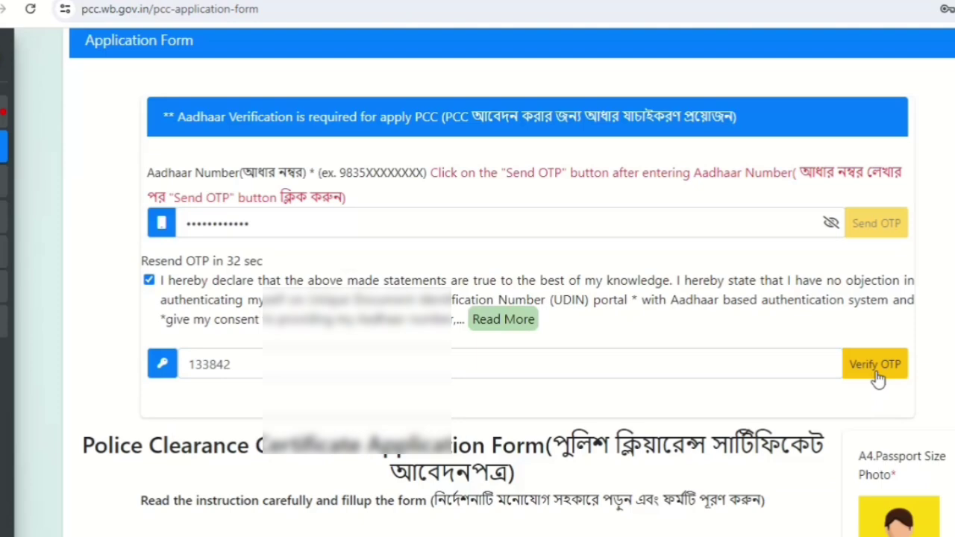
click(877, 376)
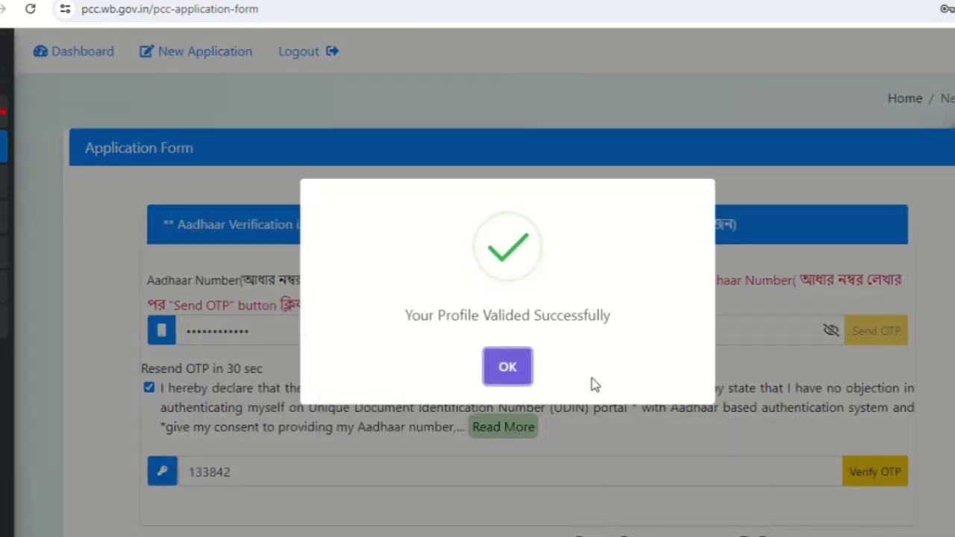
click(506, 367)
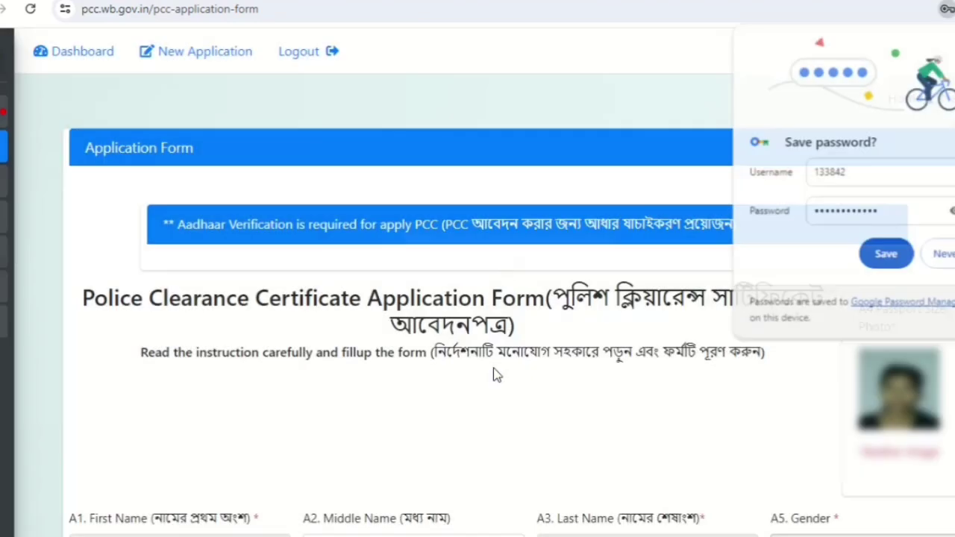
click(942, 254)
scroll(596, 384, down, 2)
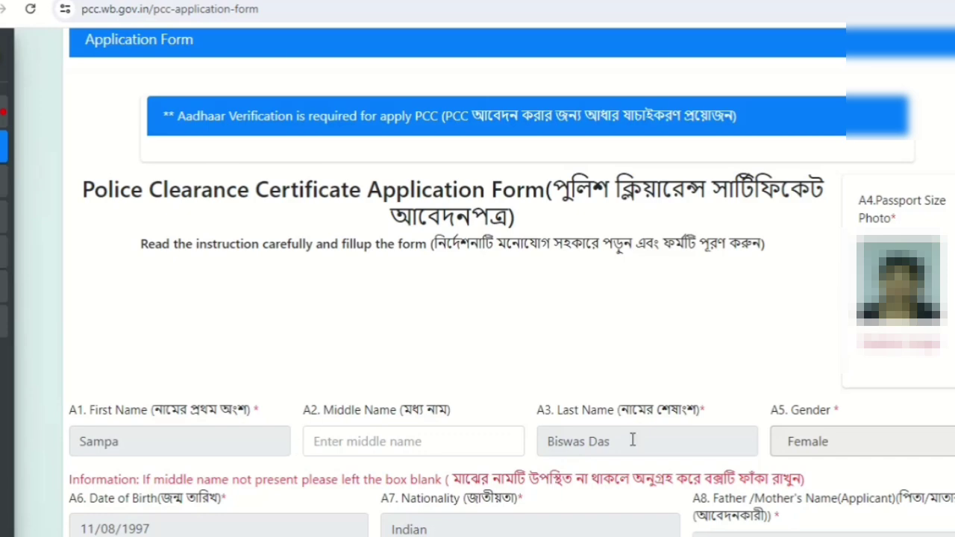
scroll(746, 403, down, 3)
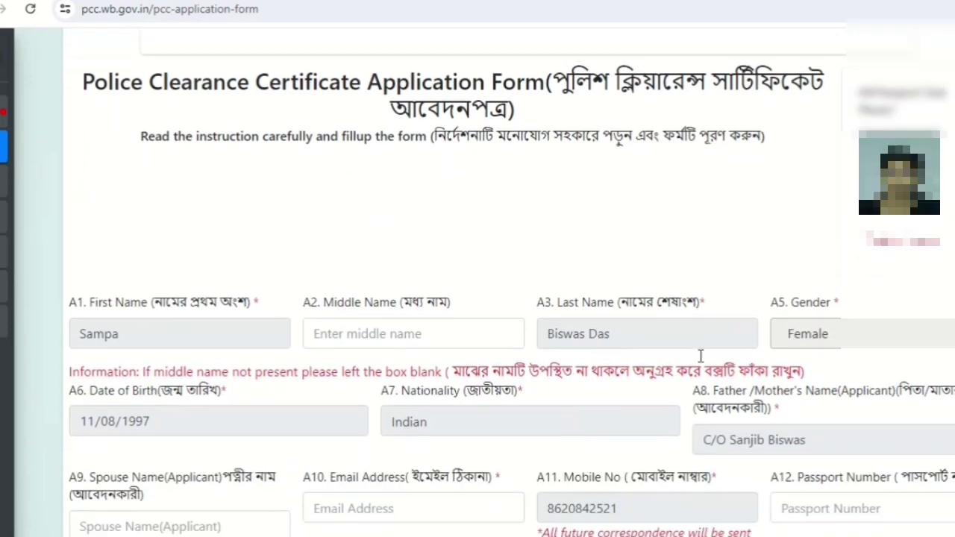
scroll(839, 376, down, 3)
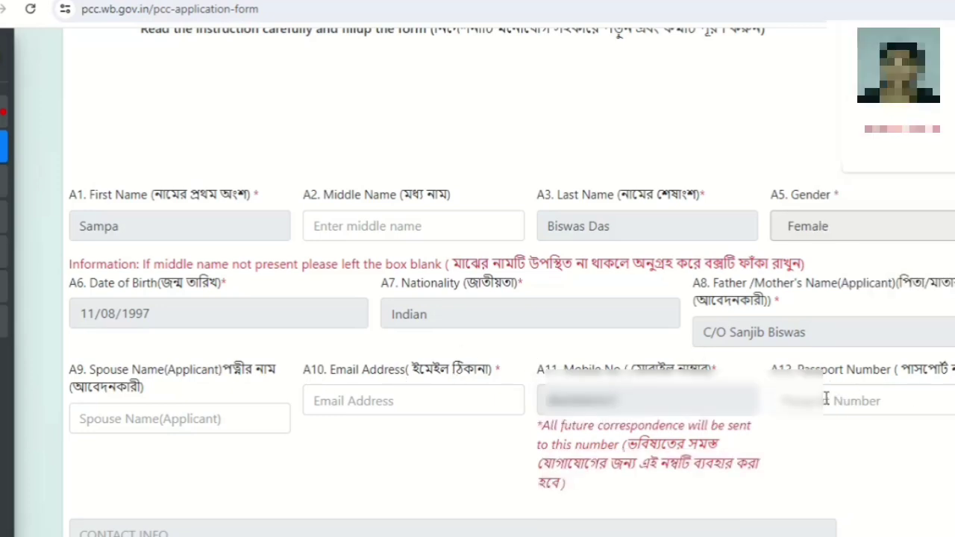
scroll(869, 401, down, 4)
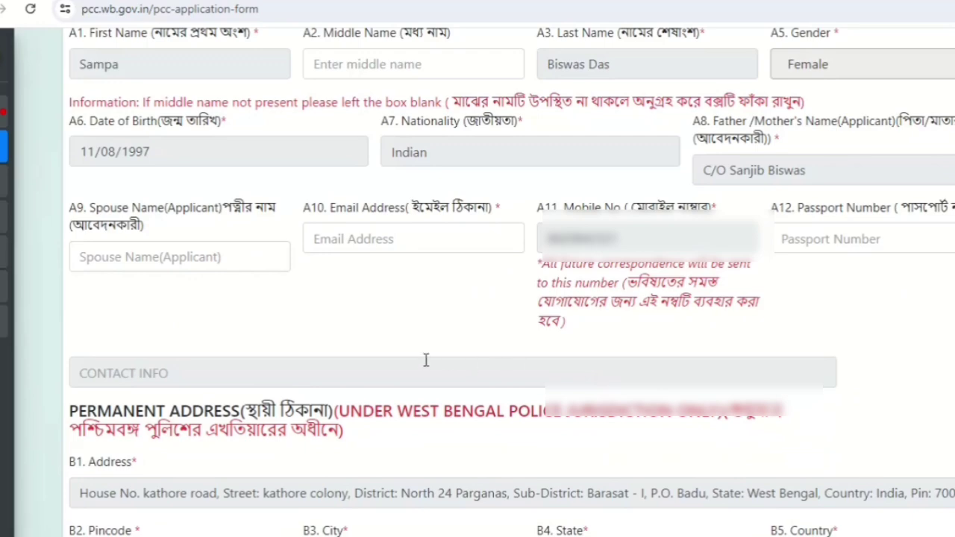
scroll(425, 361, down, 3)
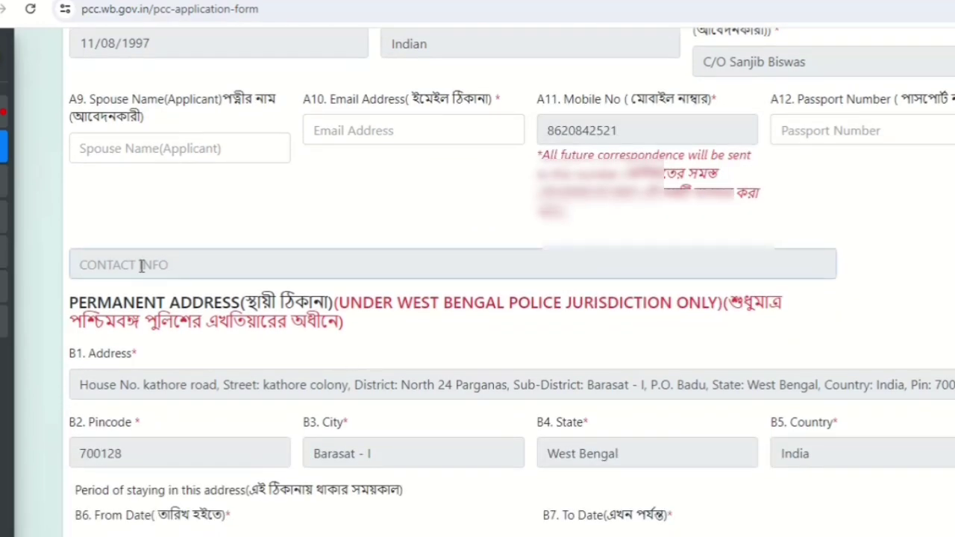
scroll(629, 267, up, 8)
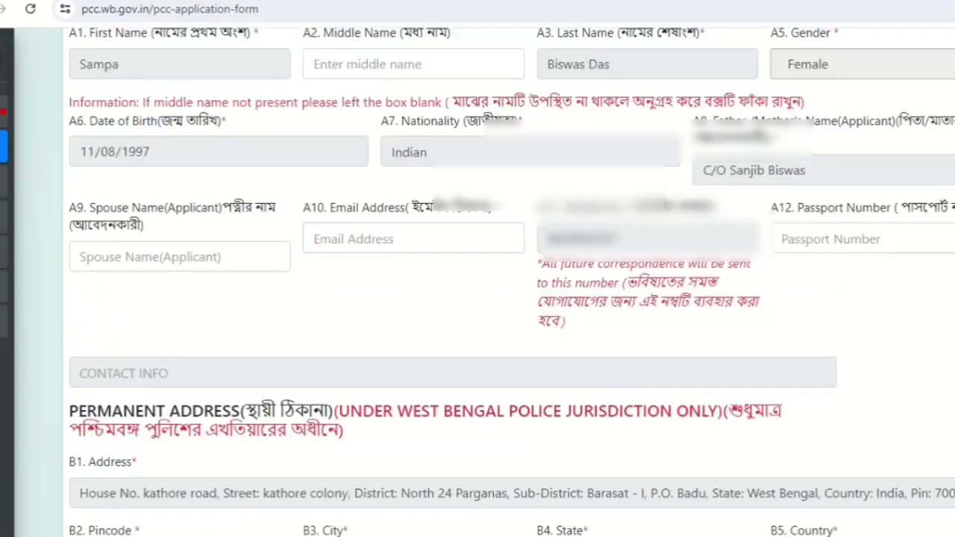
scroll(165, 226, up, 5)
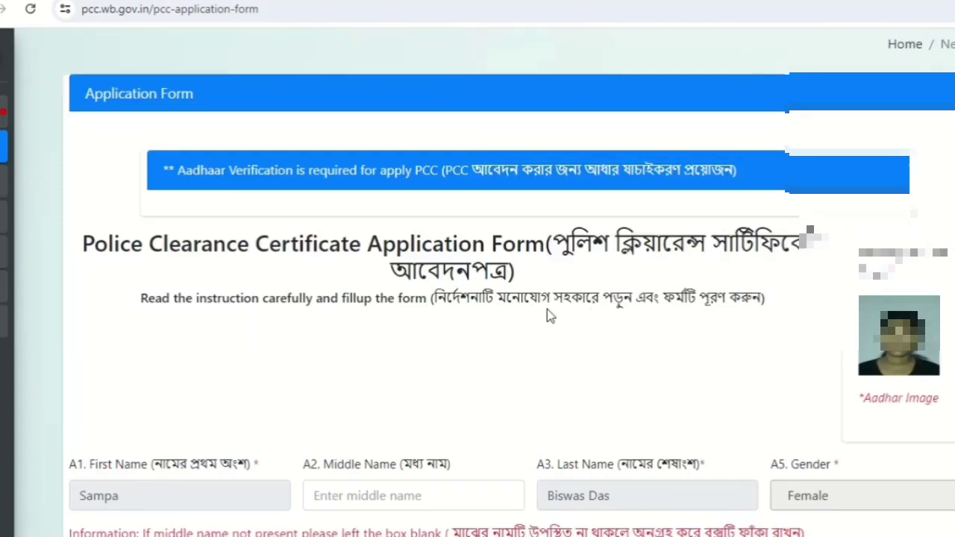
scroll(583, 322, down, 5)
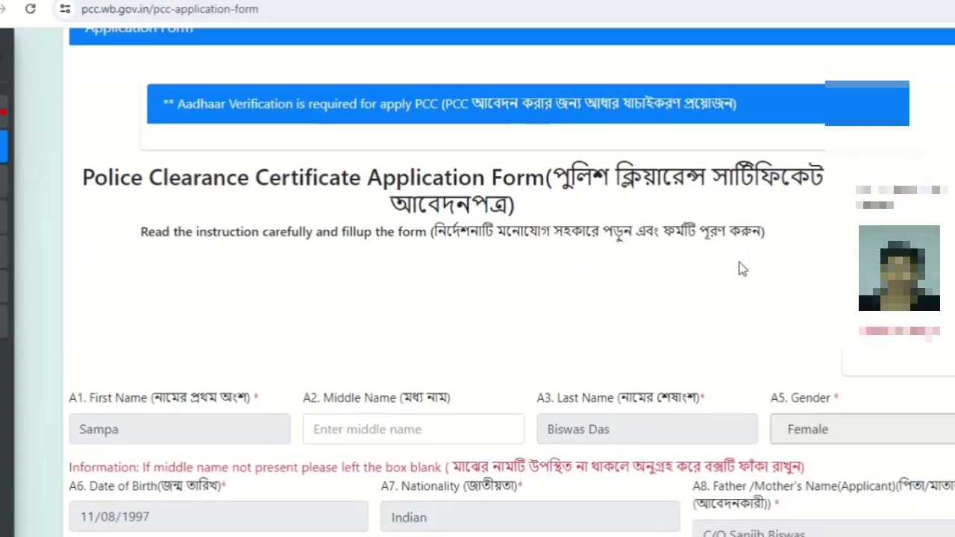
scroll(477, 299, down, 2)
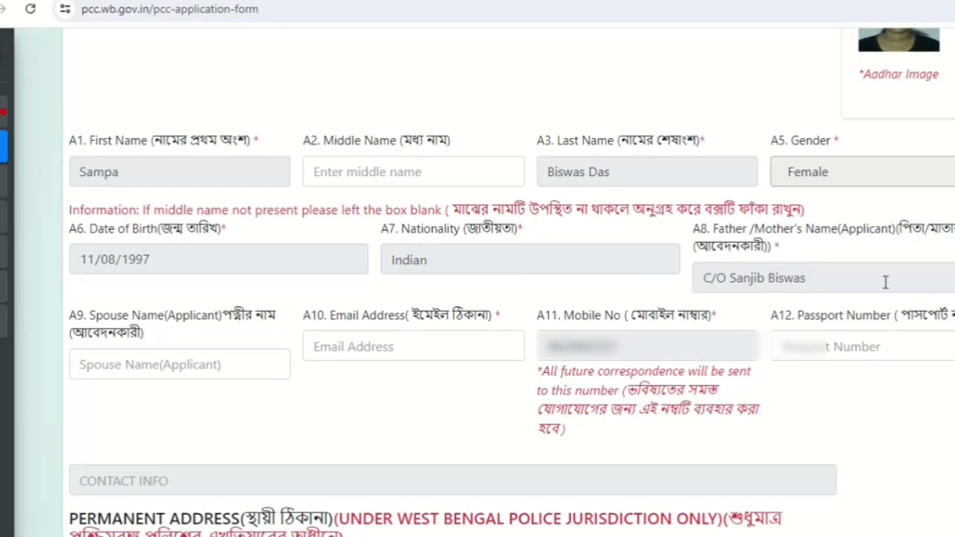
- Enter the applicant's e-mail address in the form
scroll(211, 356, down, 1)
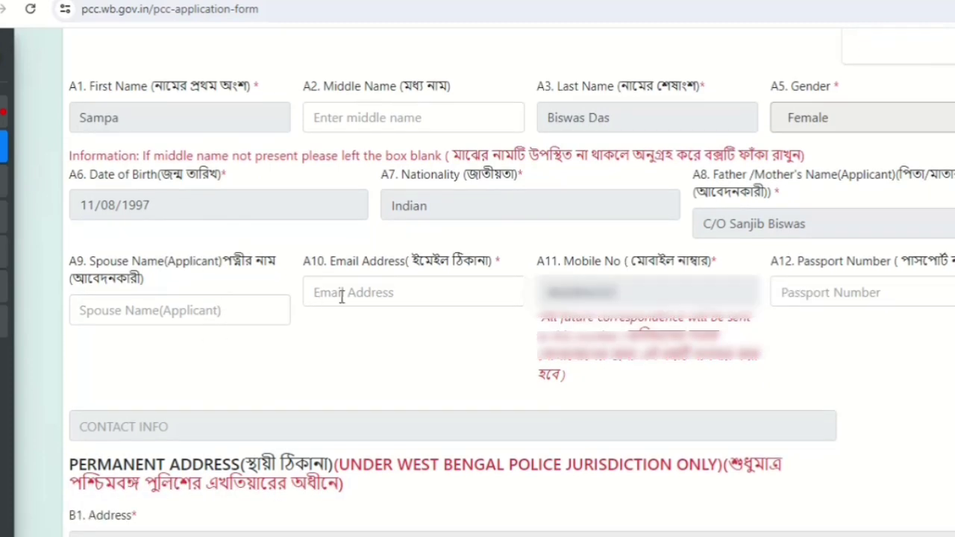
click(423, 292)
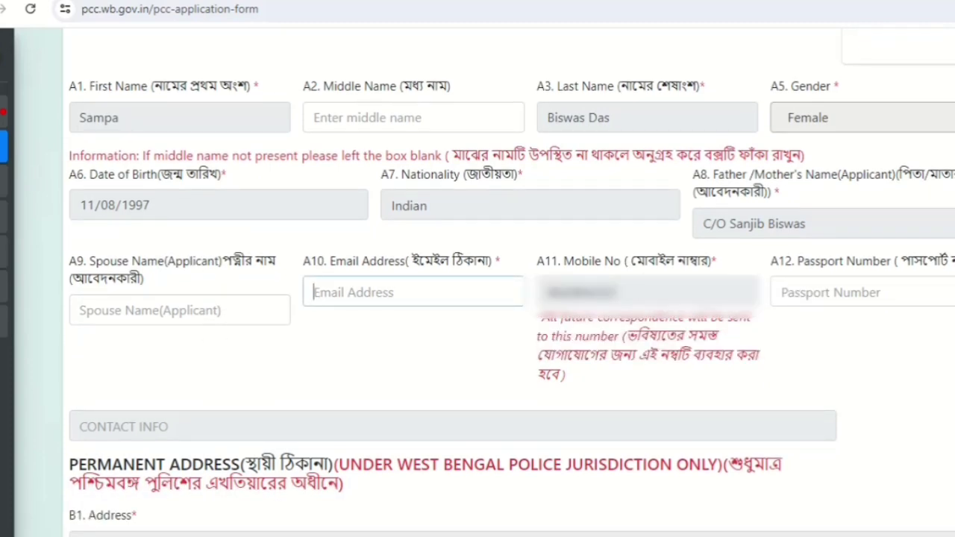
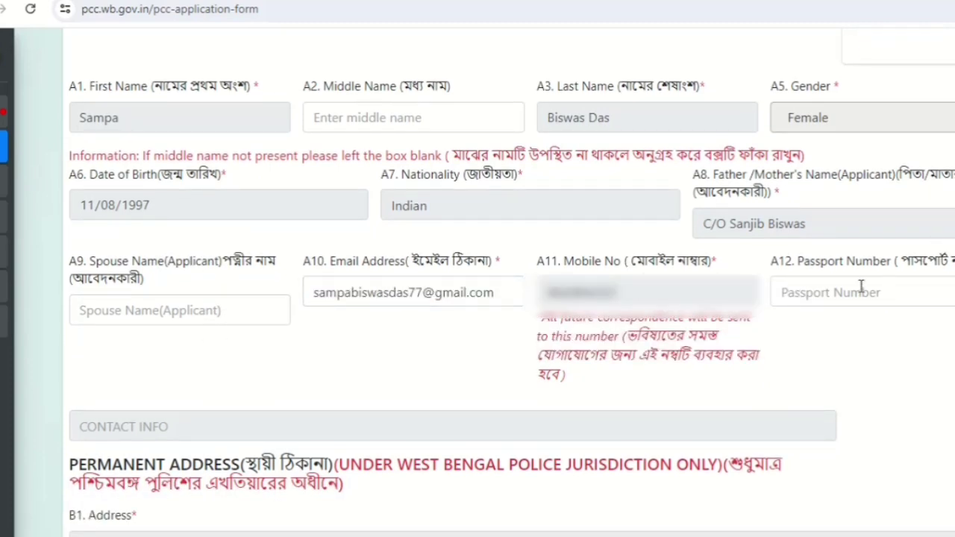
click(861, 288)
- Set the permanent-address stay period from March 2016 to July 2024
scroll(315, 305, down, 5)
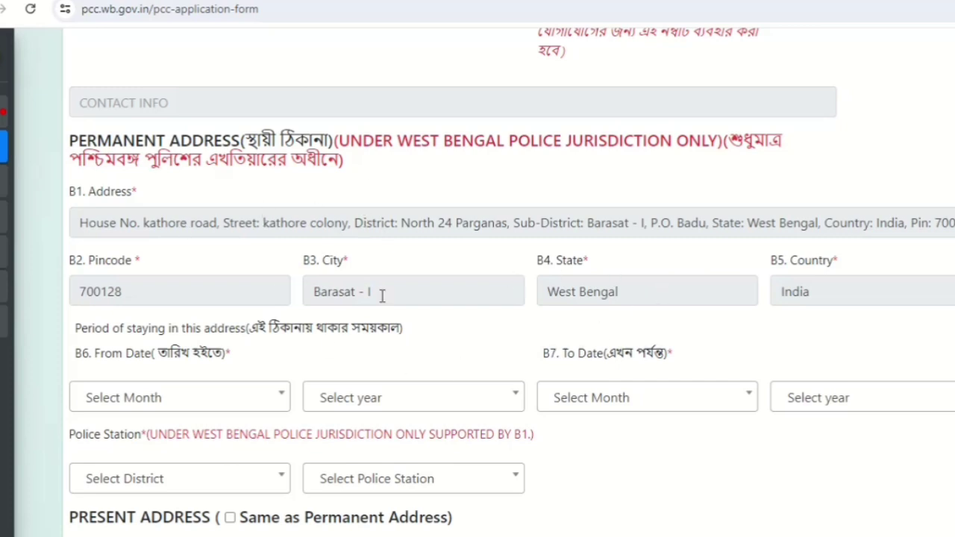
scroll(490, 316, down, 3)
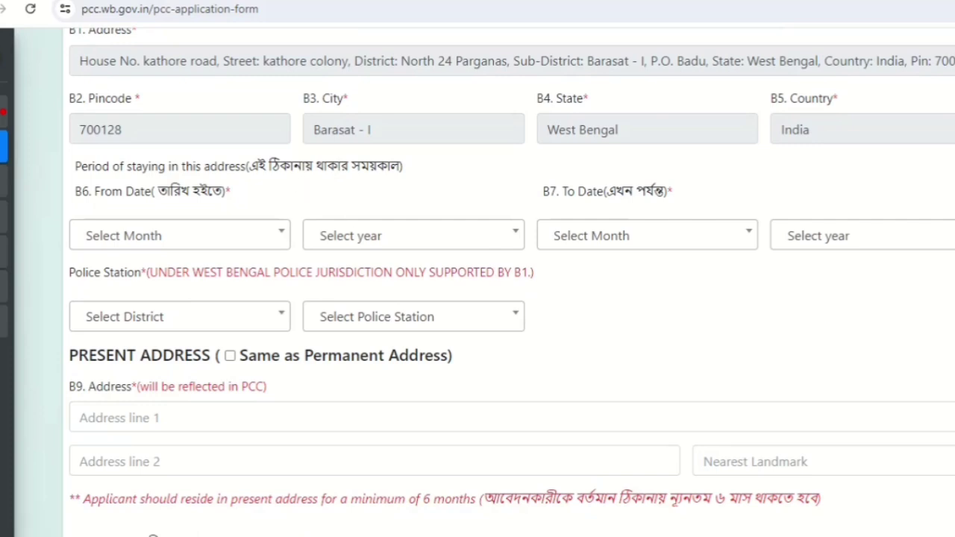
drag(255, 192, 369, 191)
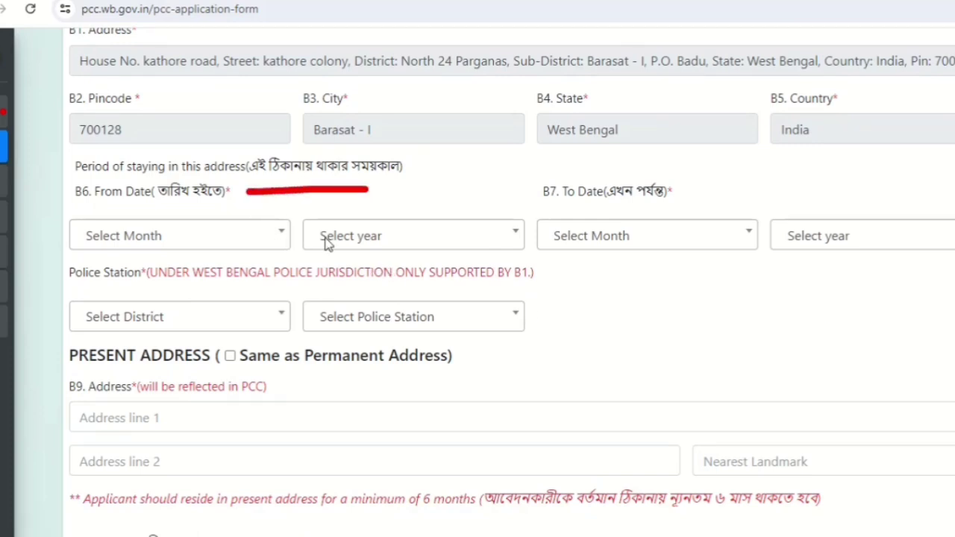
click(239, 241)
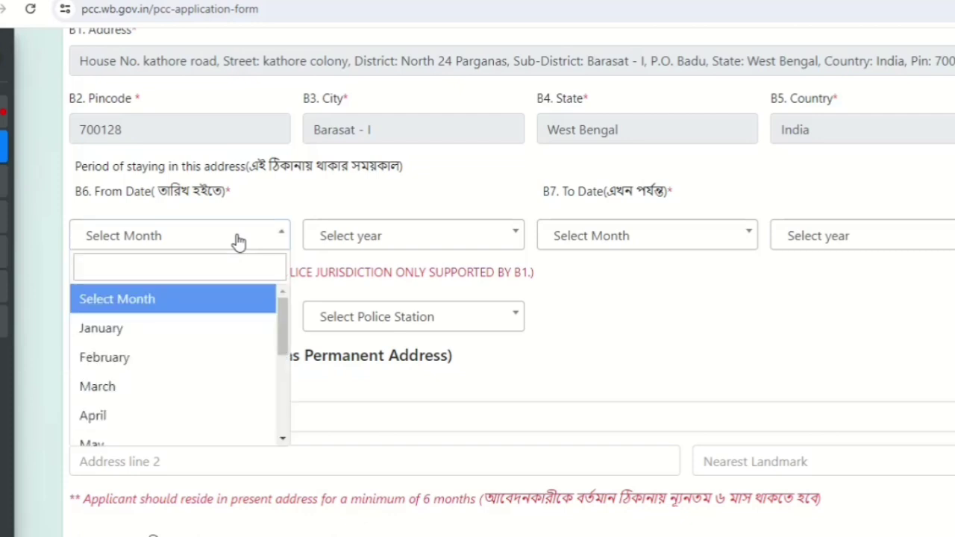
scroll(183, 376, down, 3)
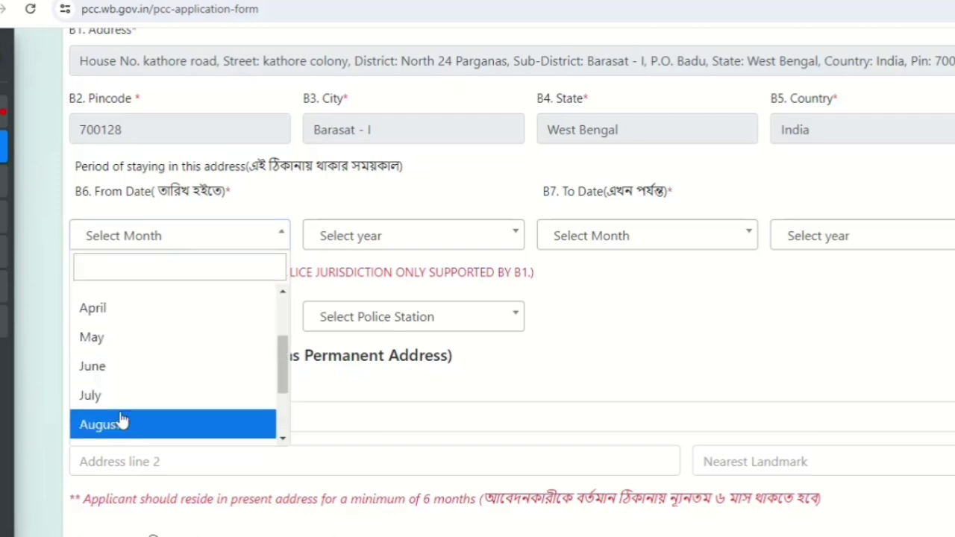
scroll(127, 410, down, 3)
scroll(128, 403, up, 2)
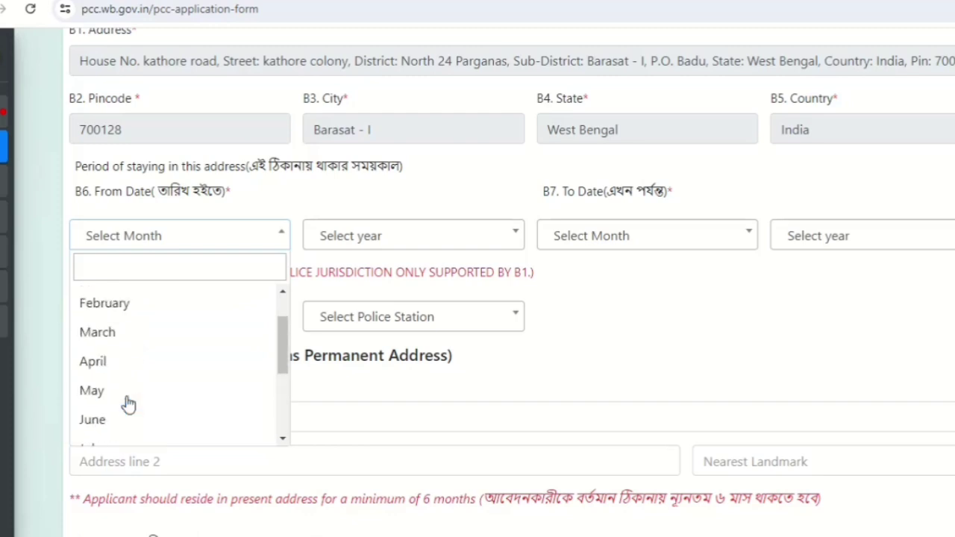
click(124, 342)
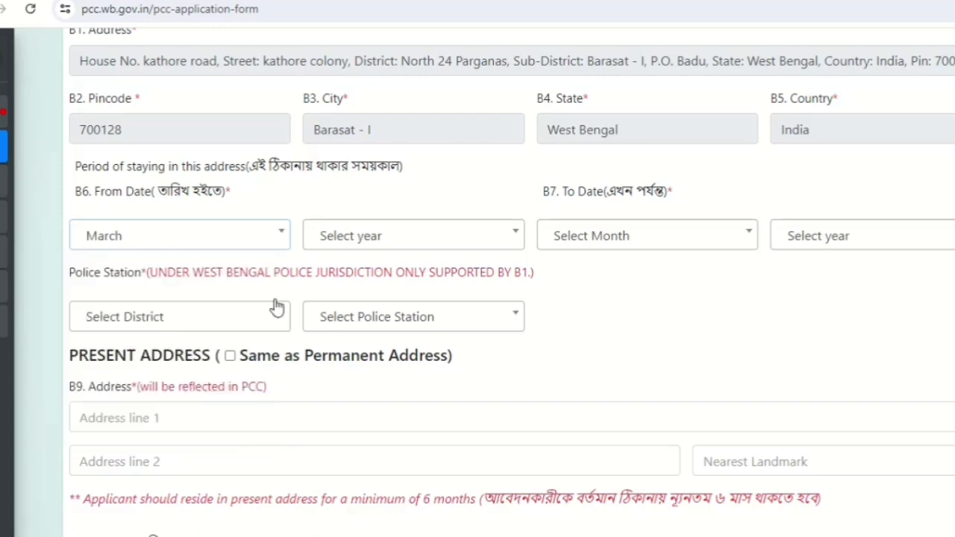
click(420, 254)
scroll(405, 386, down, 3)
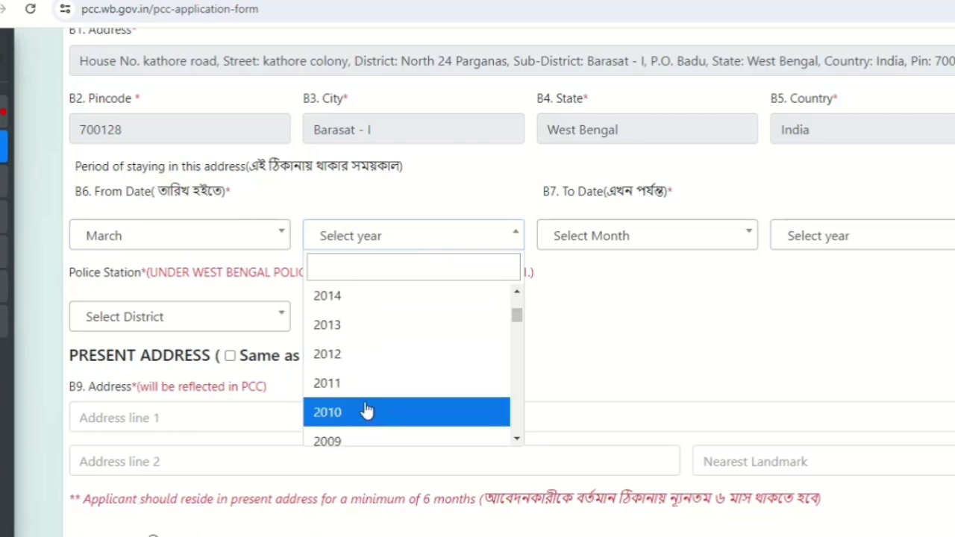
key(Up)
key(Up)
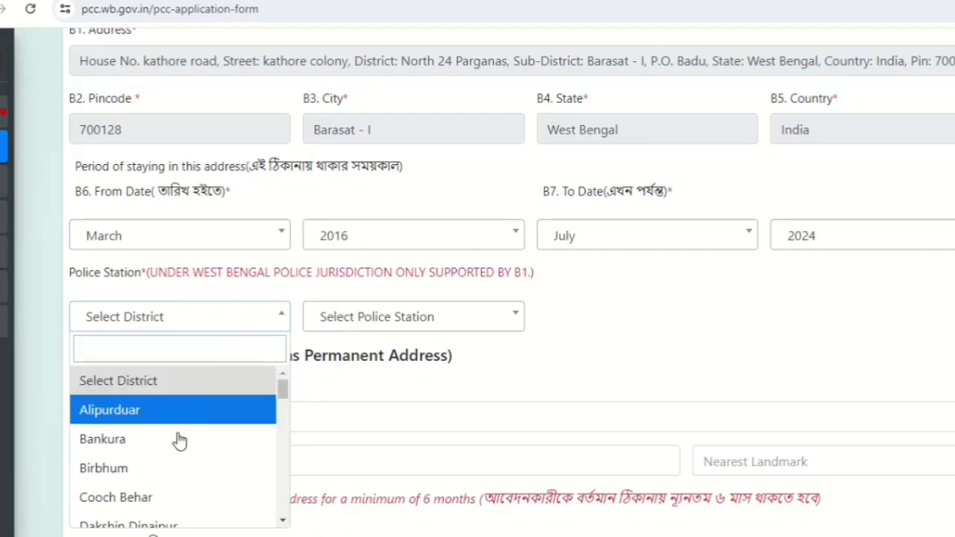
- Choose Barasat Police District and BARASAT as the police station
scroll(173, 457, down, 3)
scroll(173, 456, down, 1)
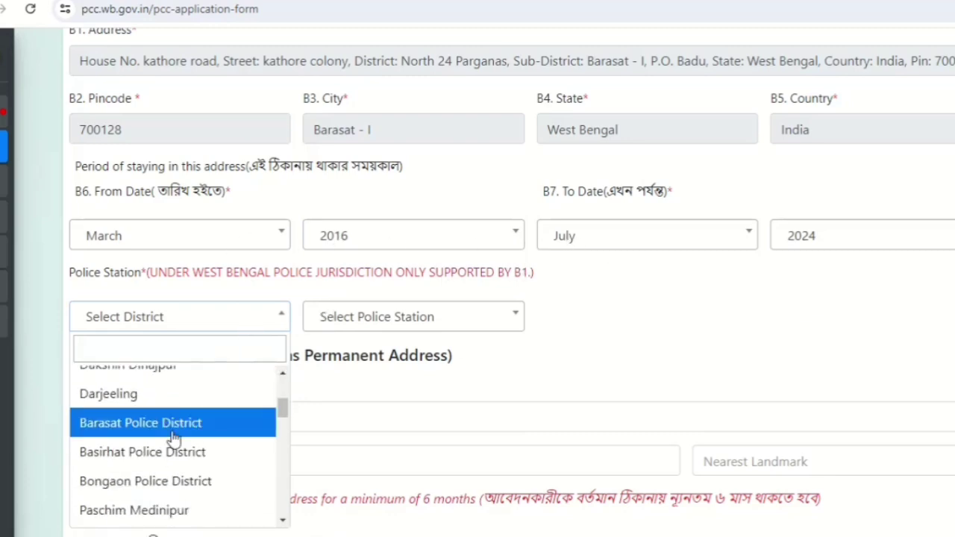
click(173, 437)
click(429, 332)
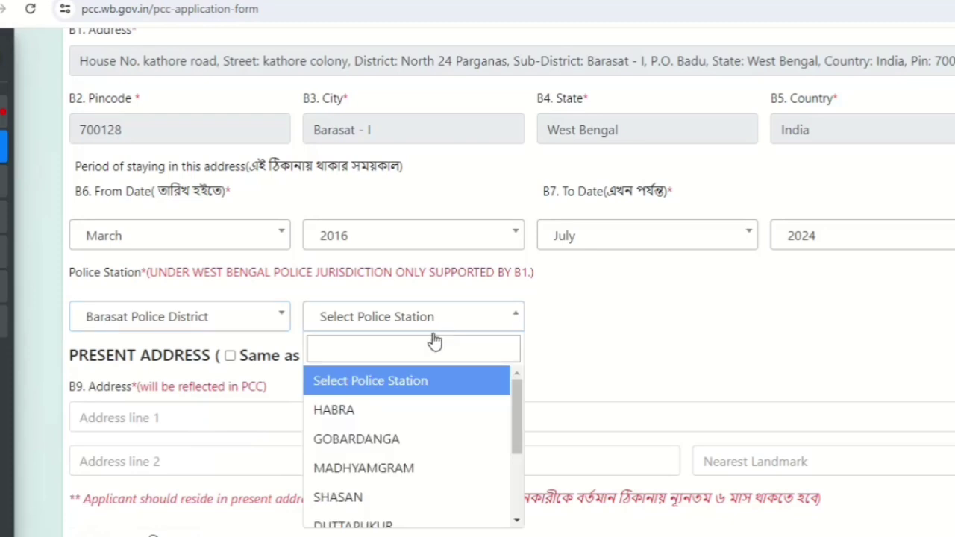
scroll(408, 456, down, 1)
scroll(408, 455, down, 3)
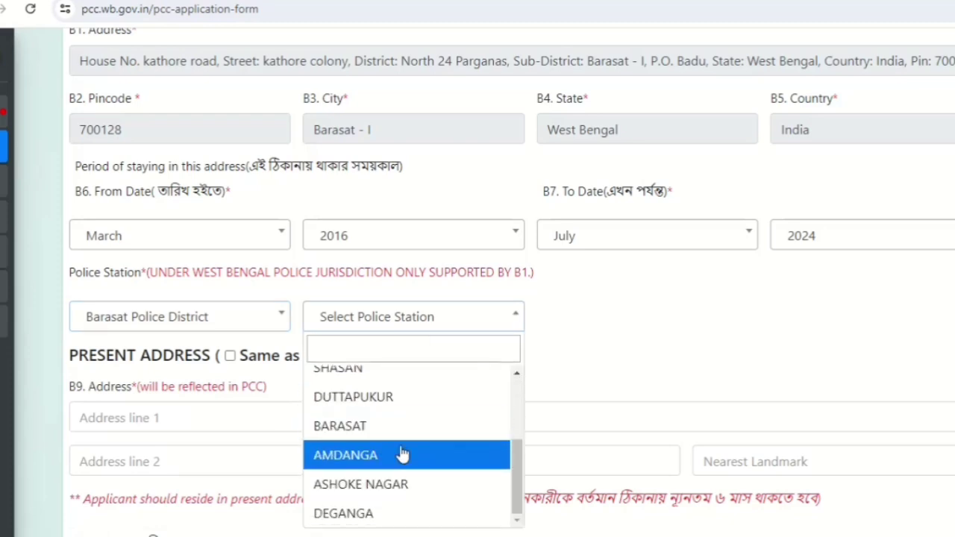
click(402, 425)
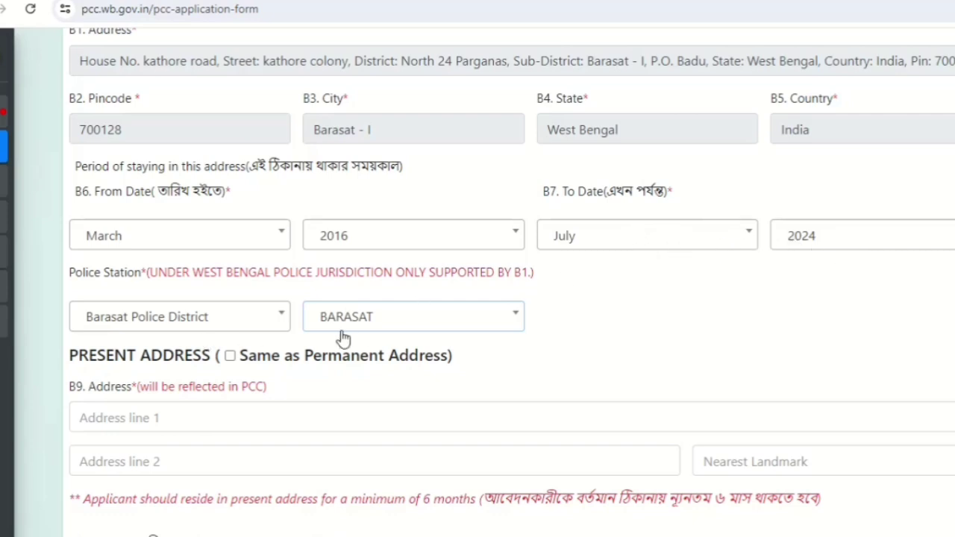
scroll(295, 386, down, 3)
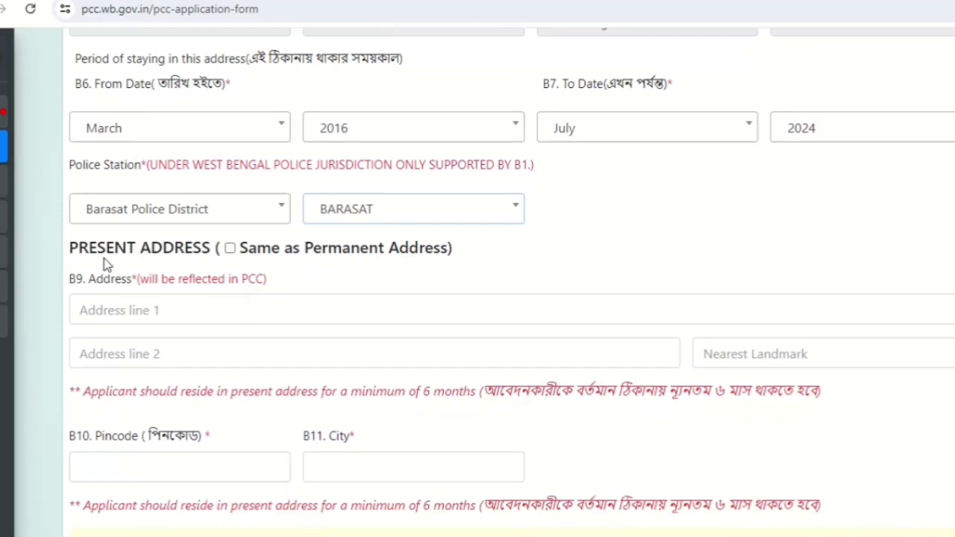
click(229, 249)
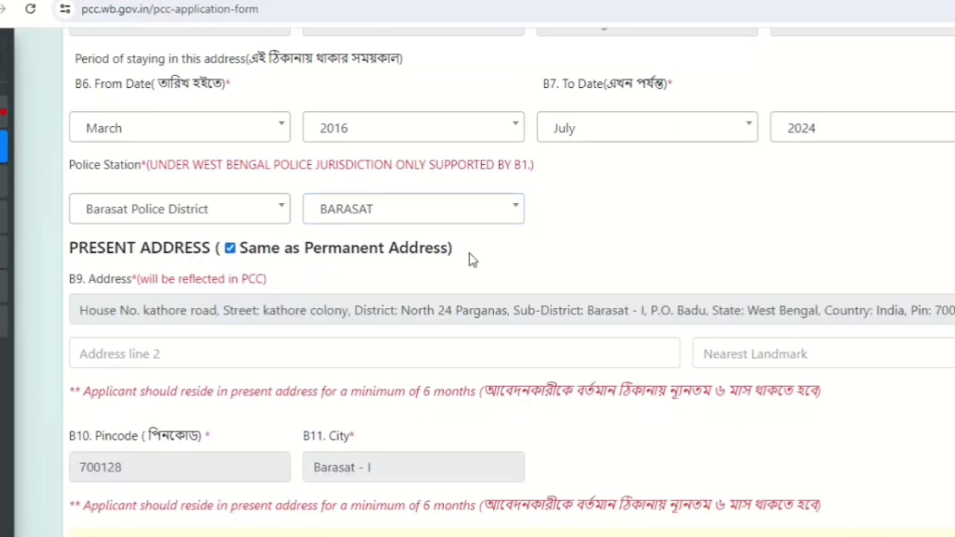
scroll(501, 261, down, 4)
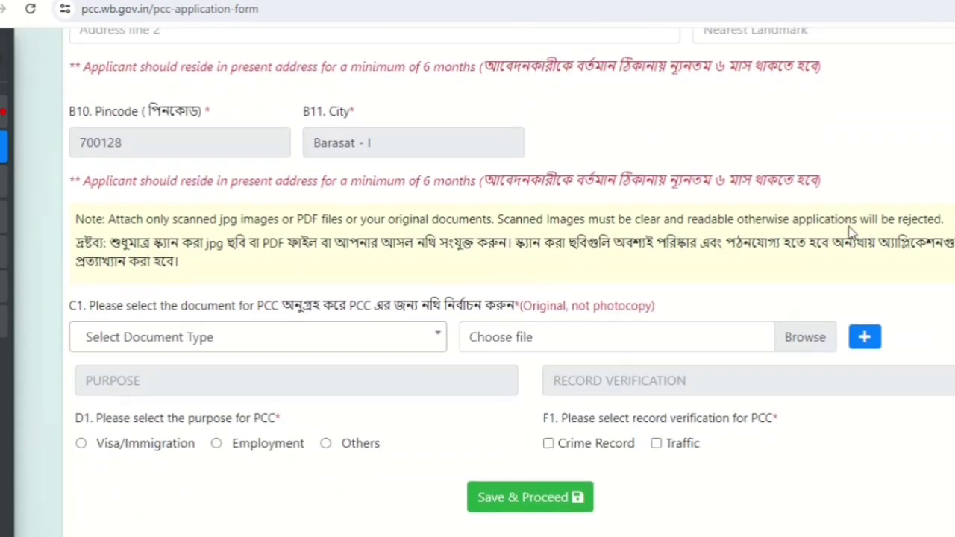
scroll(848, 224, down, 2)
scroll(575, 173, up, 1)
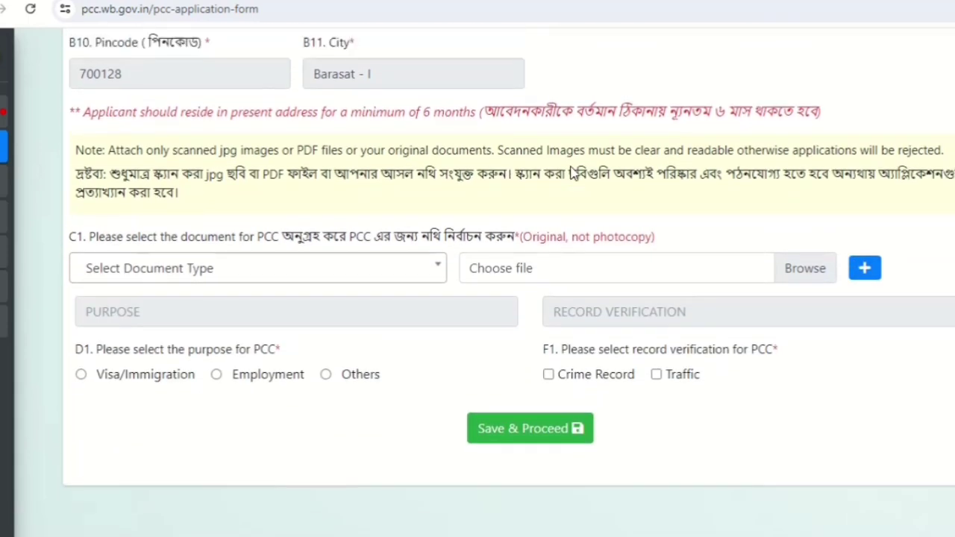
scroll(631, 163, up, 1)
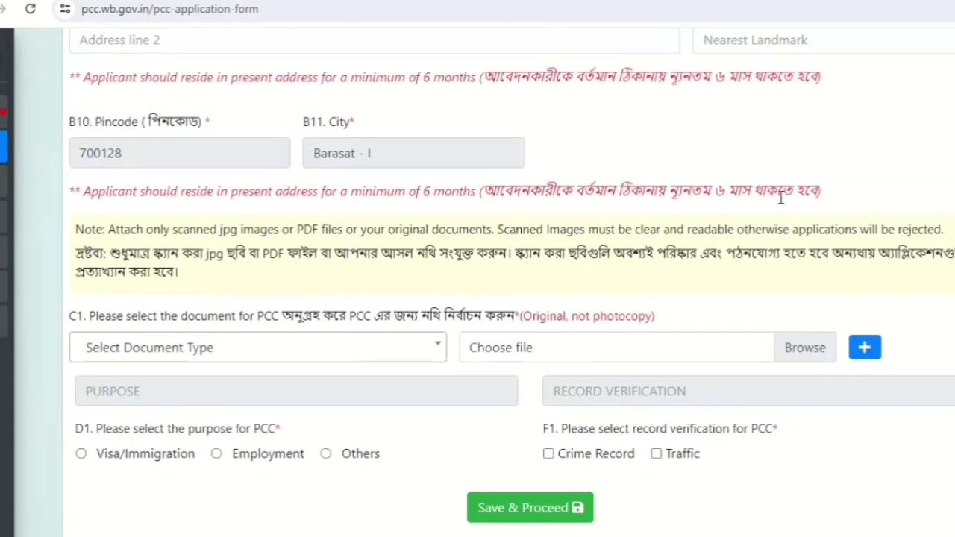
scroll(781, 198, up, 2)
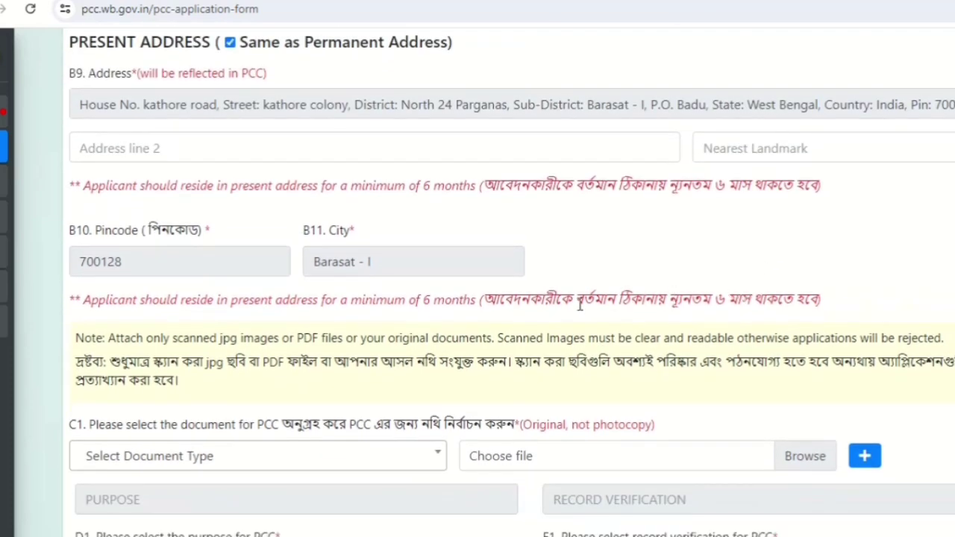
scroll(341, 360, down, 1)
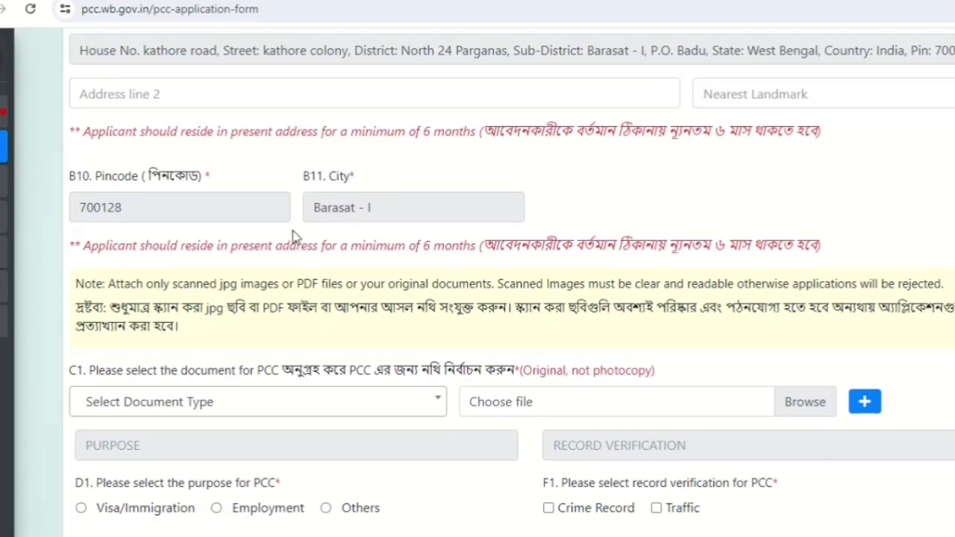
mouse_move(68, 263)
mouse_down()
mouse_move(79, 304)
mouse_move(288, 378)
mouse_move(871, 380)
mouse_up()
- Upload the scanned e-Aadhaar JPG as an Aadhaar Card document, listed as entry 1
click(317, 407)
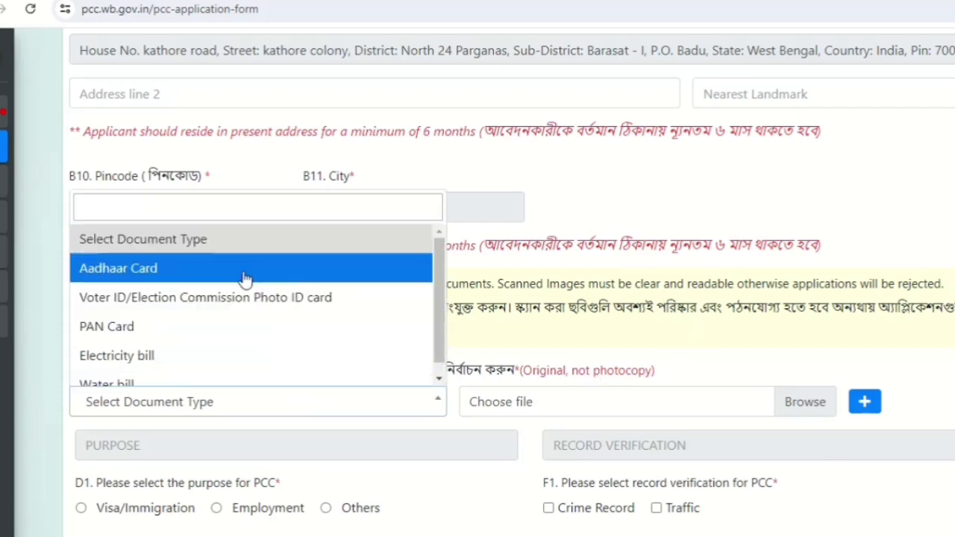
click(211, 278)
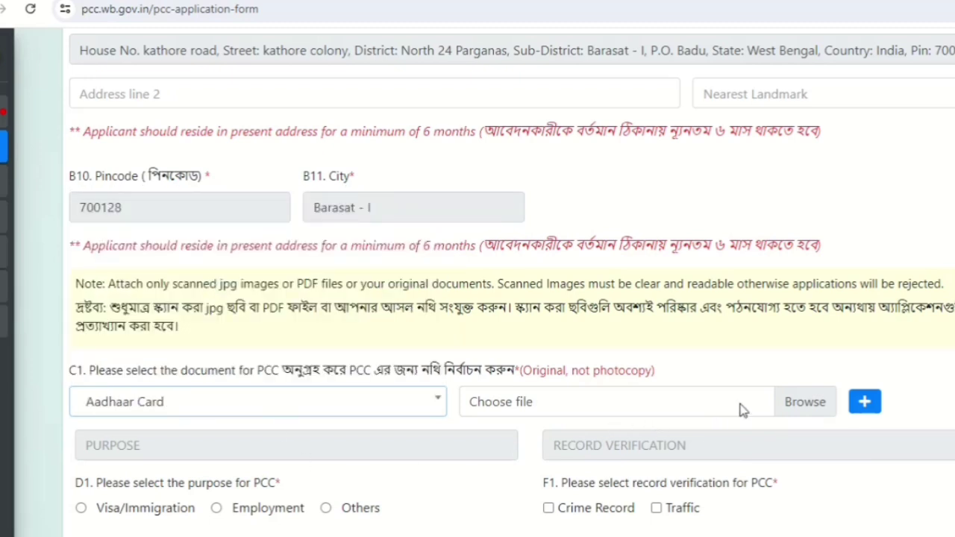
click(791, 402)
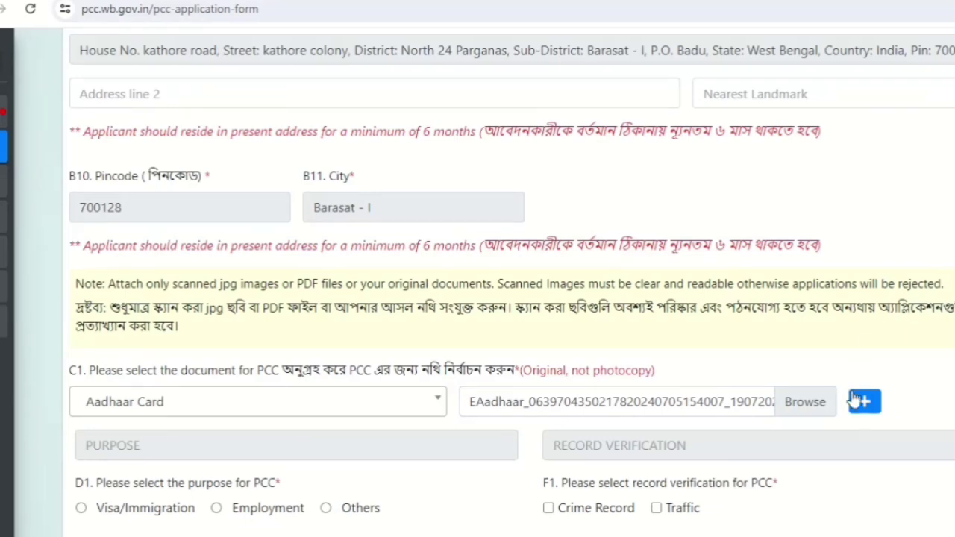
click(864, 403)
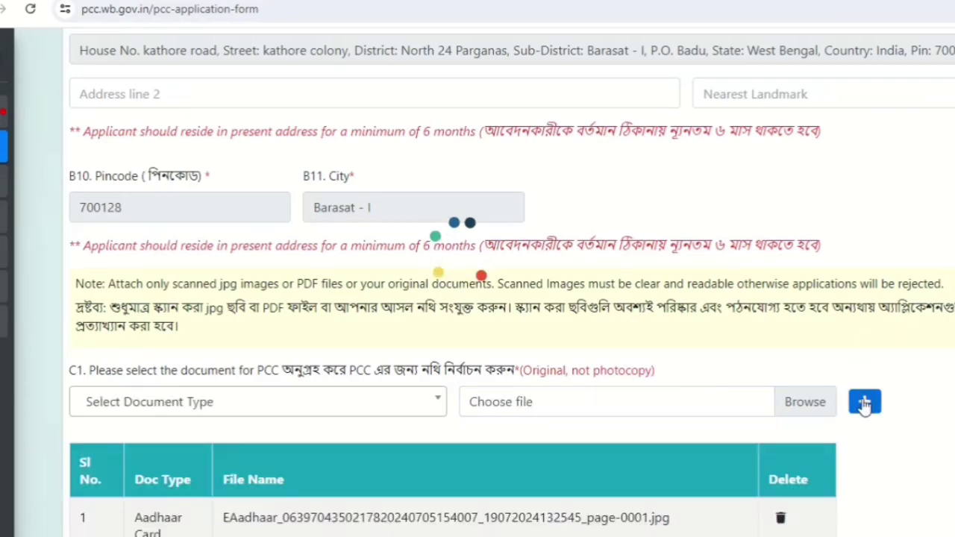
scroll(654, 414, down, 2)
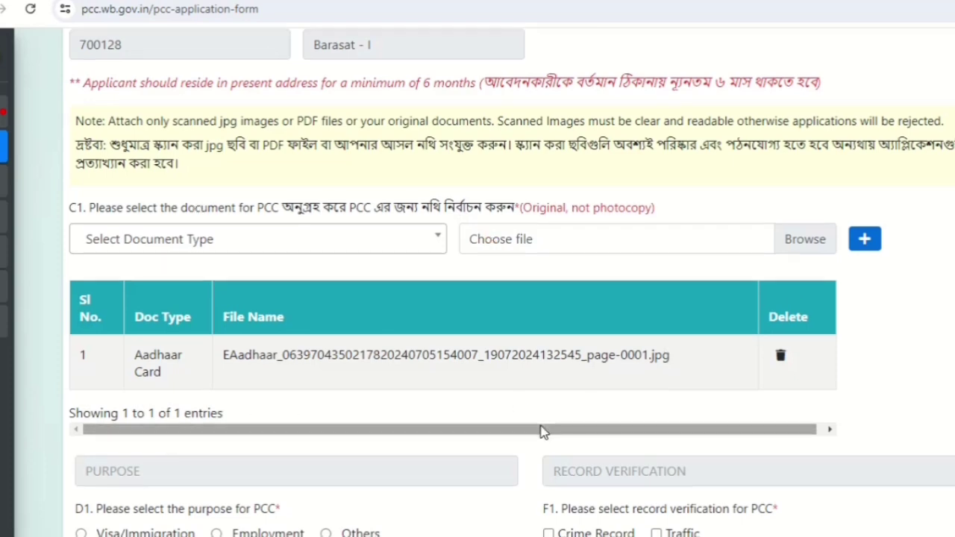
scroll(544, 430, down, 1)
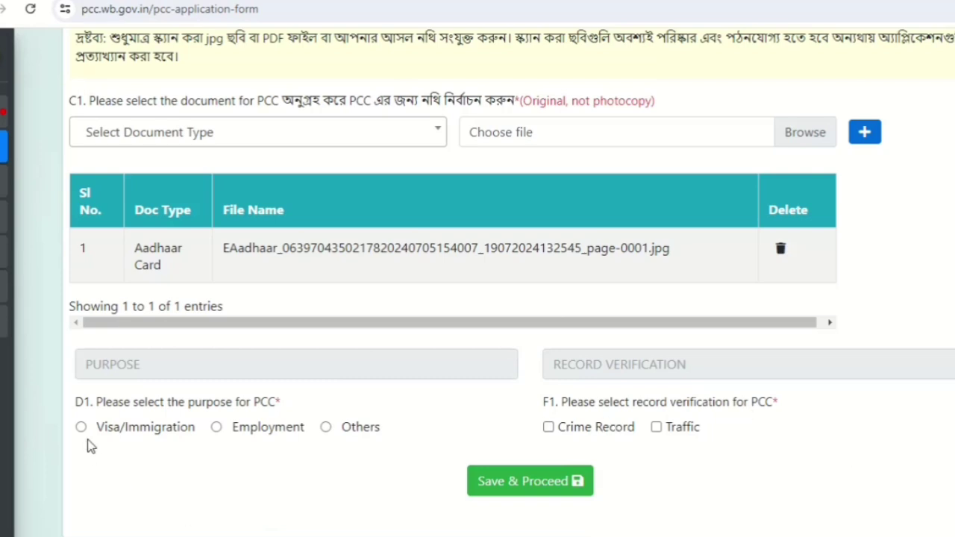
- Choose Others as the PCC purpose, tick Crime Record verification, and save the application
click(328, 429)
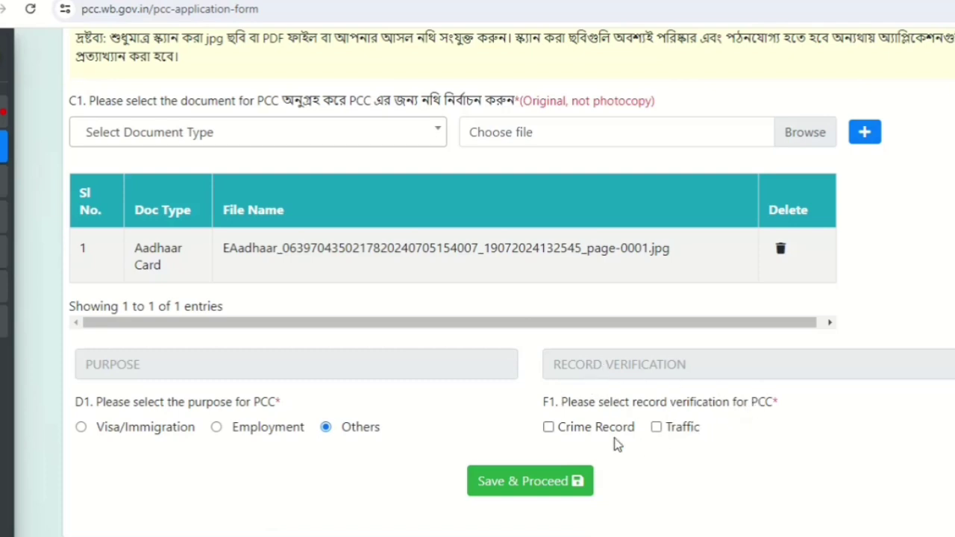
click(548, 428)
click(553, 491)
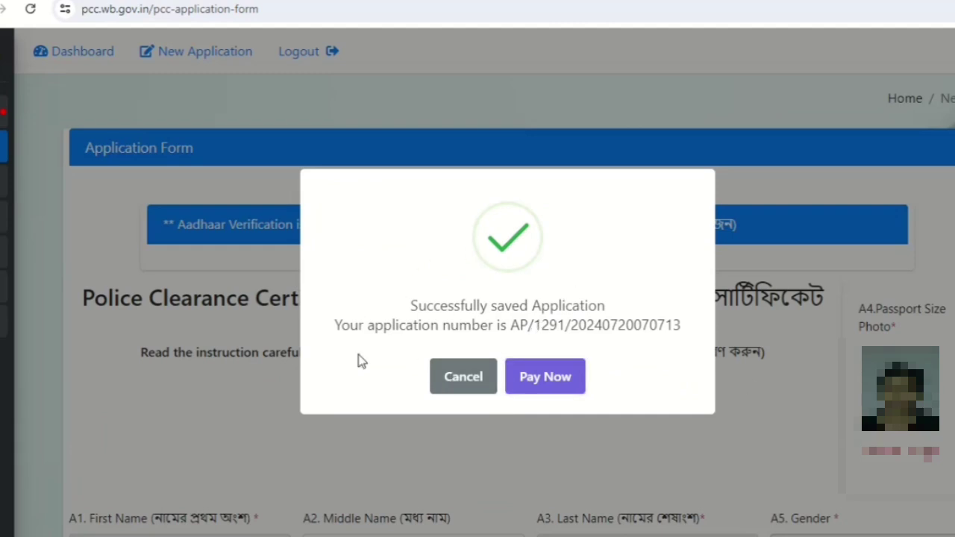
- Proceed to Pay Now, reaching the INR 300 Webel ePathway payment summary
drag(309, 188, 723, 412)
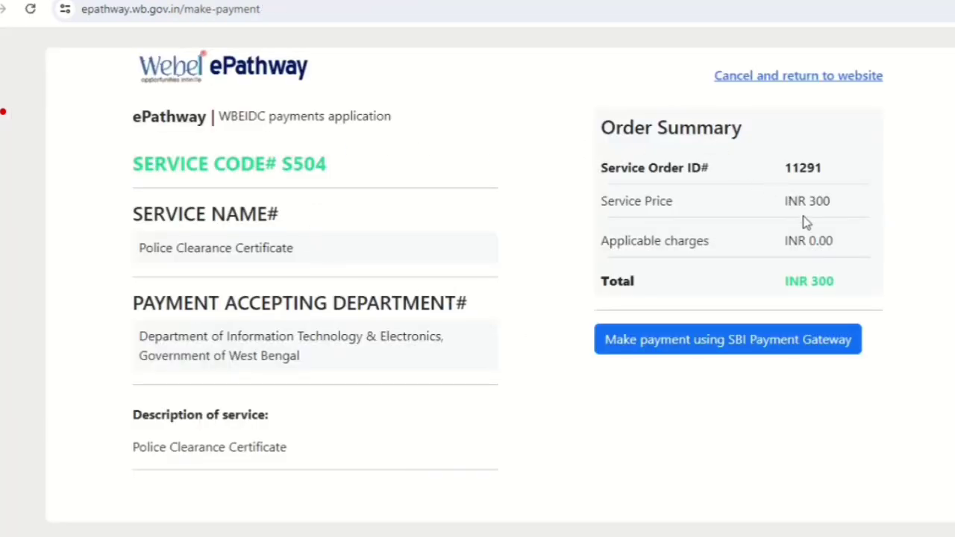
- Choose the SBI Payment Gateway for the INR 300 fee and confirm the prompt
click(791, 348)
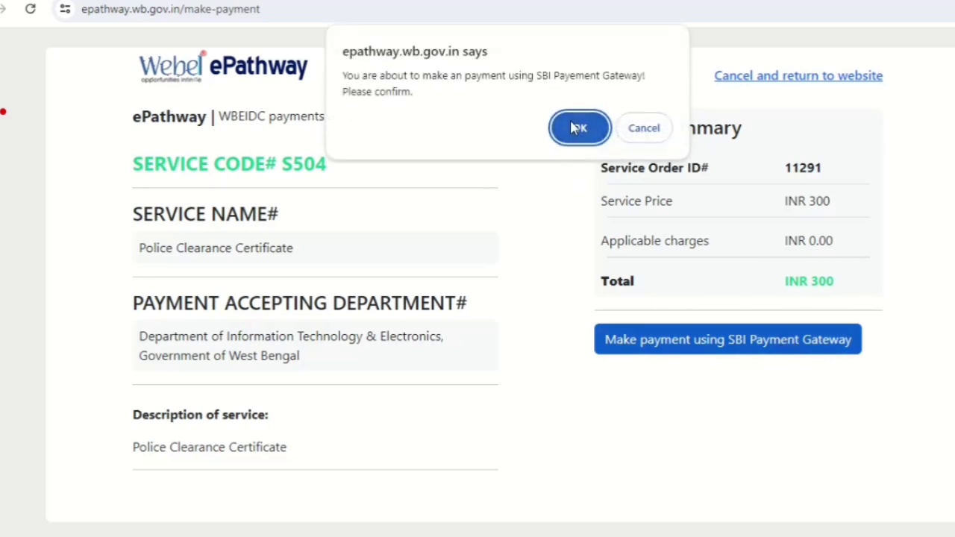
click(578, 128)
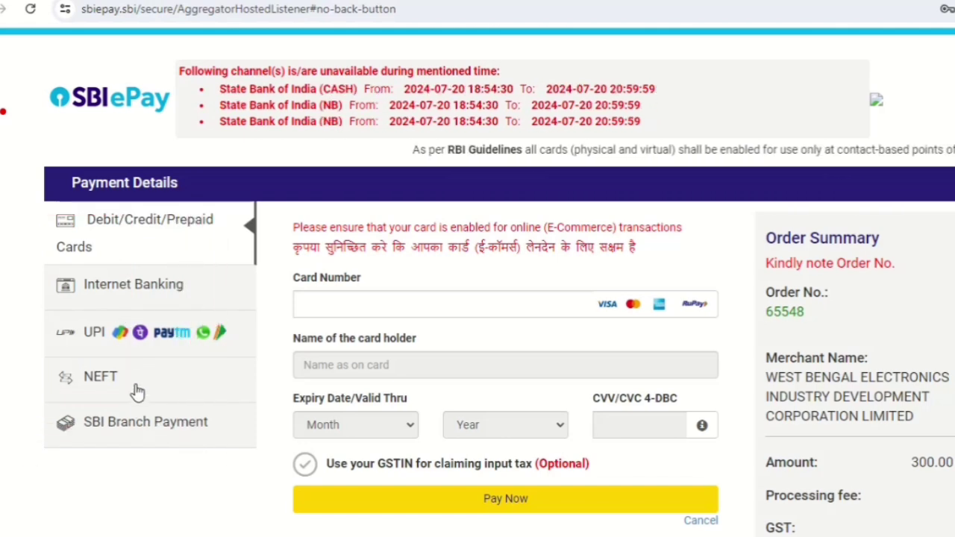
- Select UPI on SBI ePay and try to enter a UPI ID
click(153, 336)
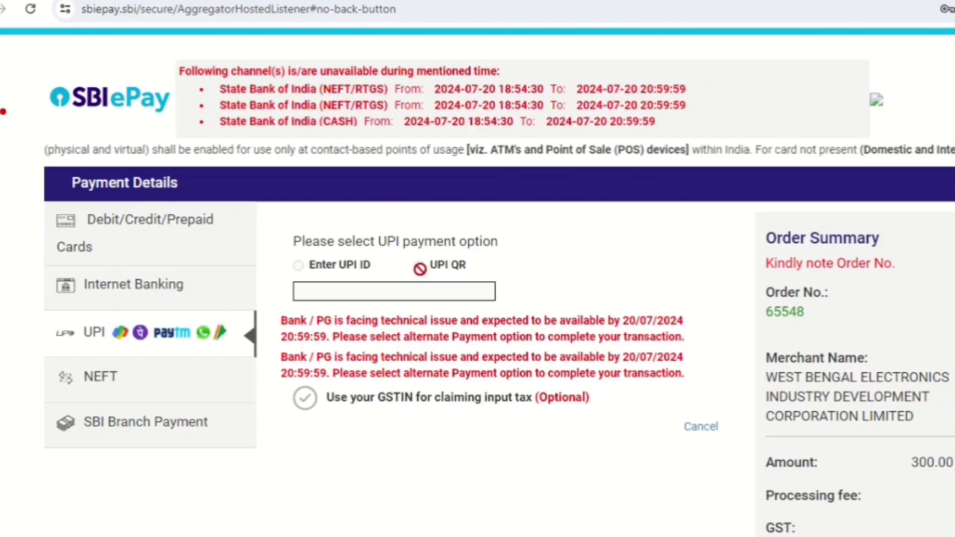
click(424, 293)
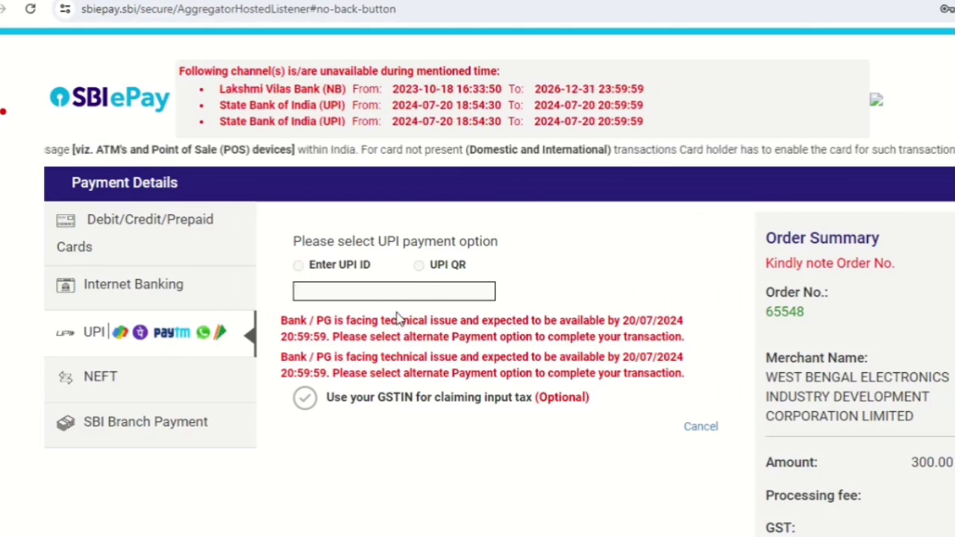
click(432, 294)
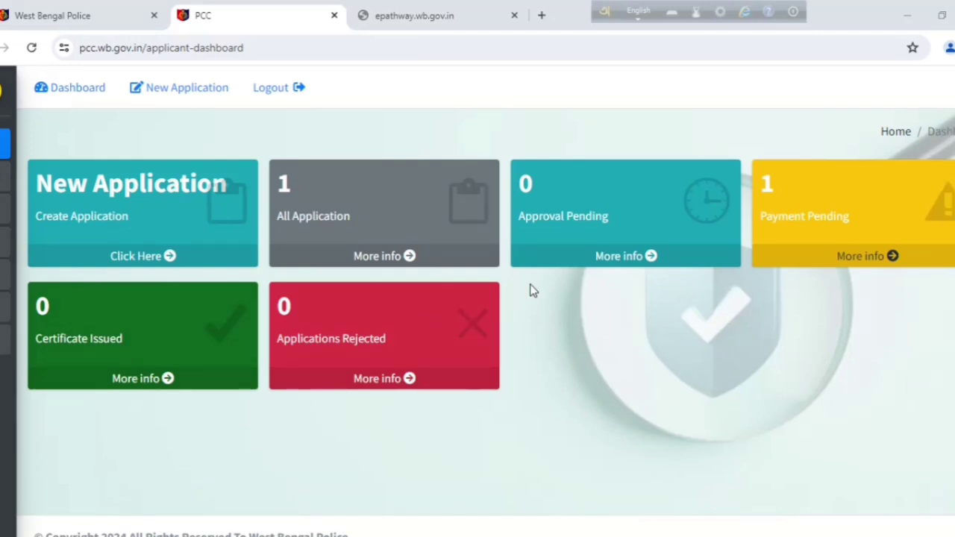
- View the Certificate Issued list, then return to the West Bengal Police website tab
drag(527, 283, 664, 284)
click(138, 382)
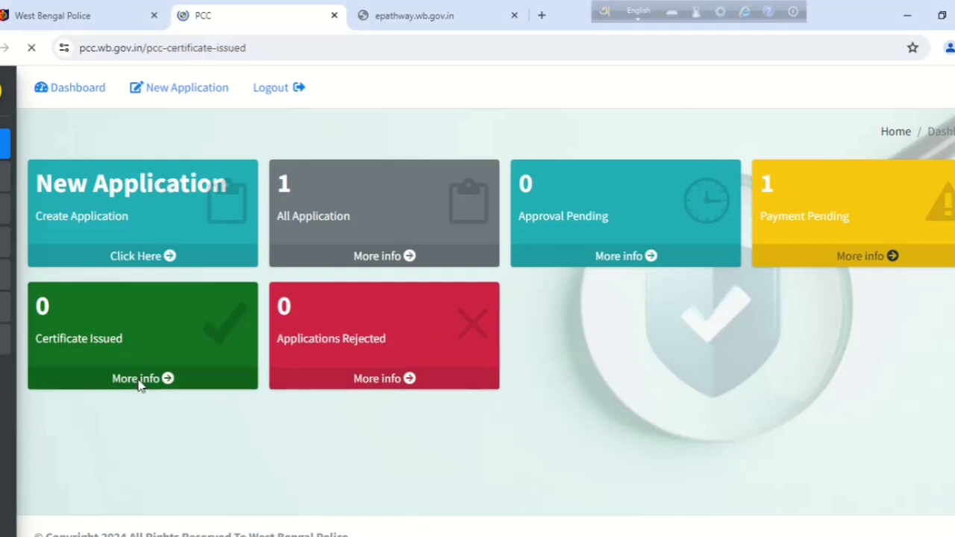
mouse_move(2, 126)
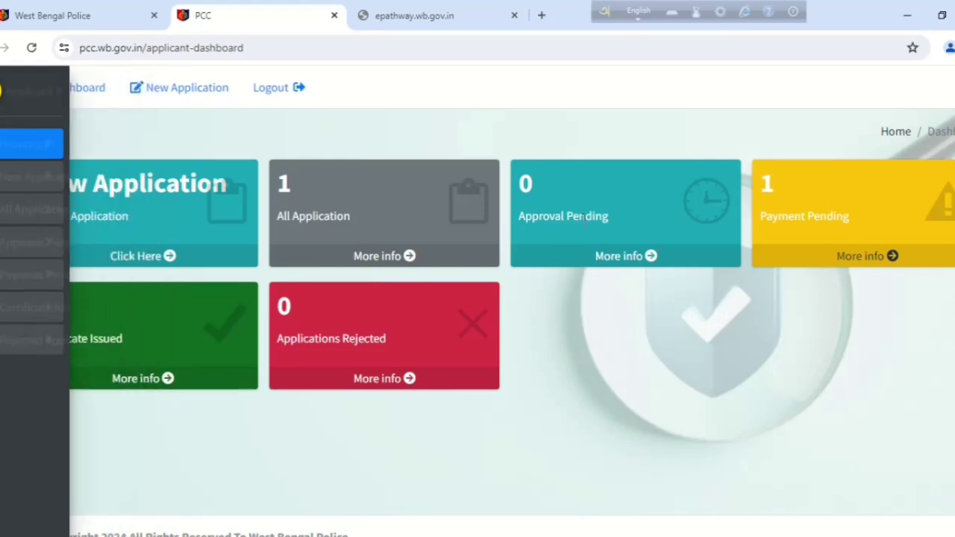
click(75, 14)
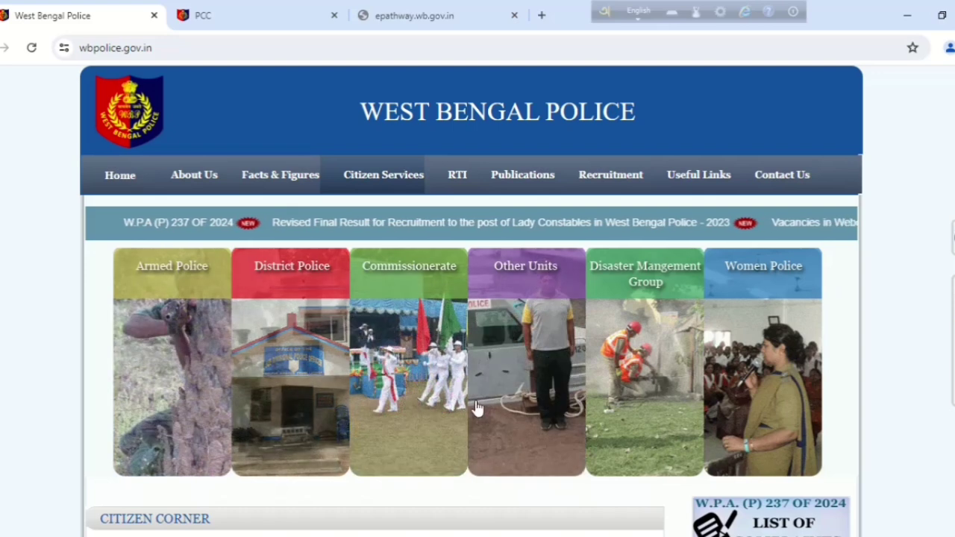
mouse_move(370, 182)
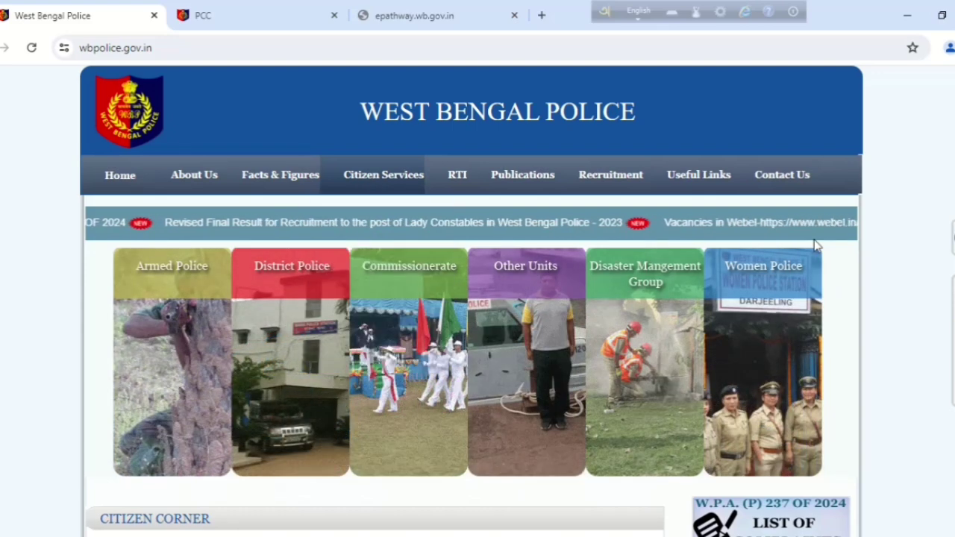